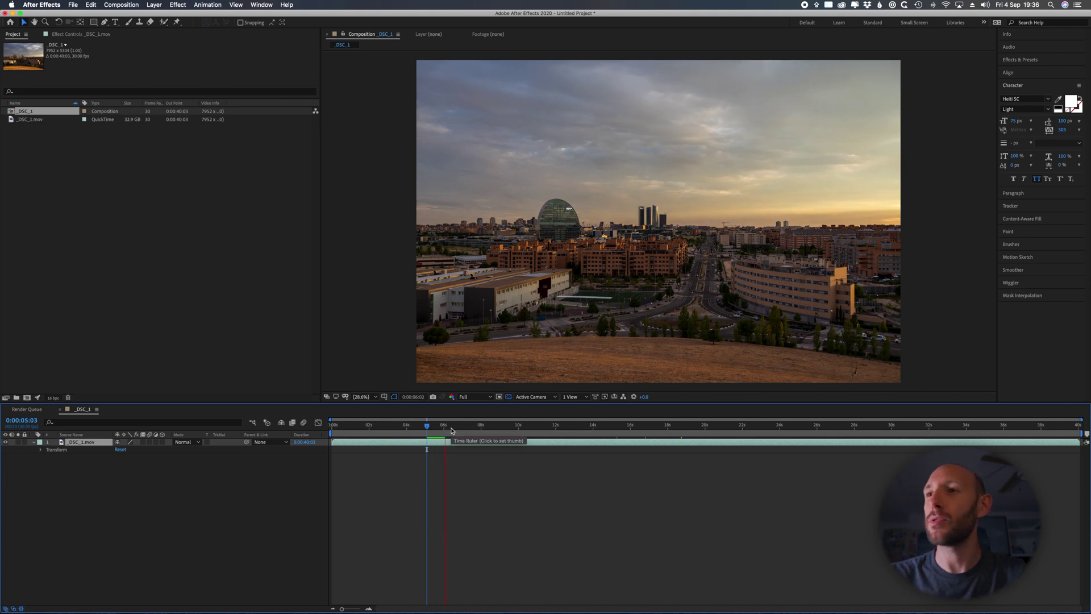
# Step: Duplicate the _DSC_1.mov layer and shift the lower copy so it starts three frames into the composition
pyautogui.click(447, 426)
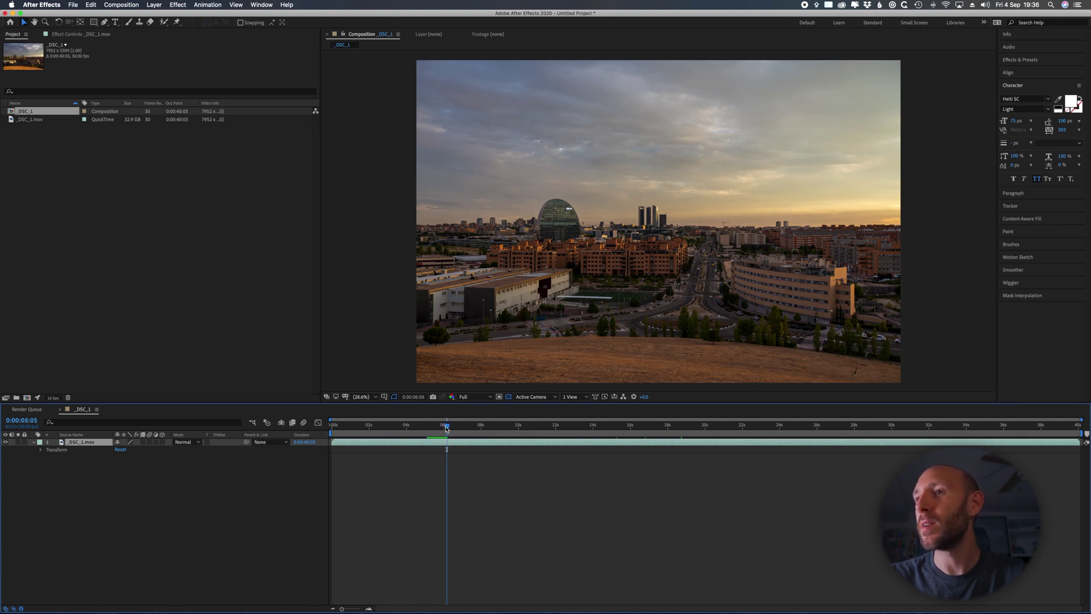
pyautogui.moveTo(436, 429); pyautogui.dragTo(429, 427)
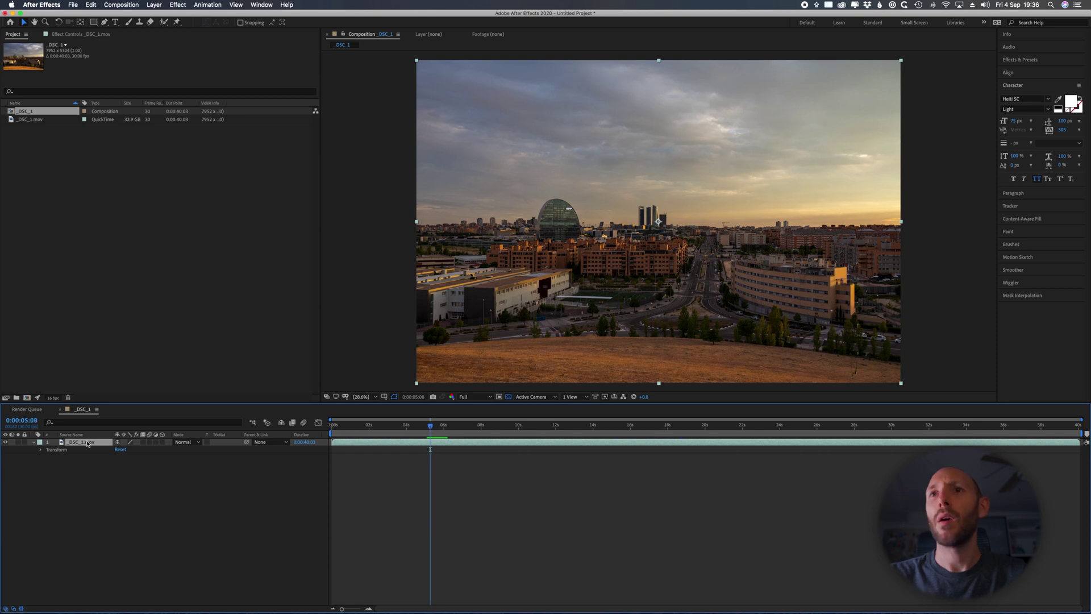
pyautogui.press('super+d')
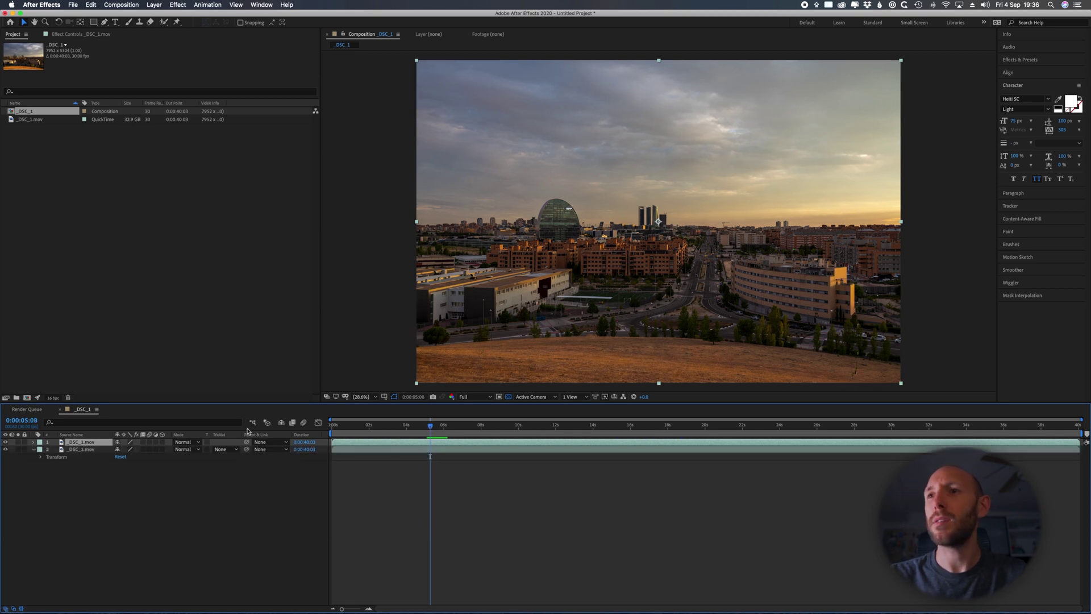
pyautogui.press('Home')
pyautogui.moveTo(347, 609); pyautogui.dragTo(359, 608)
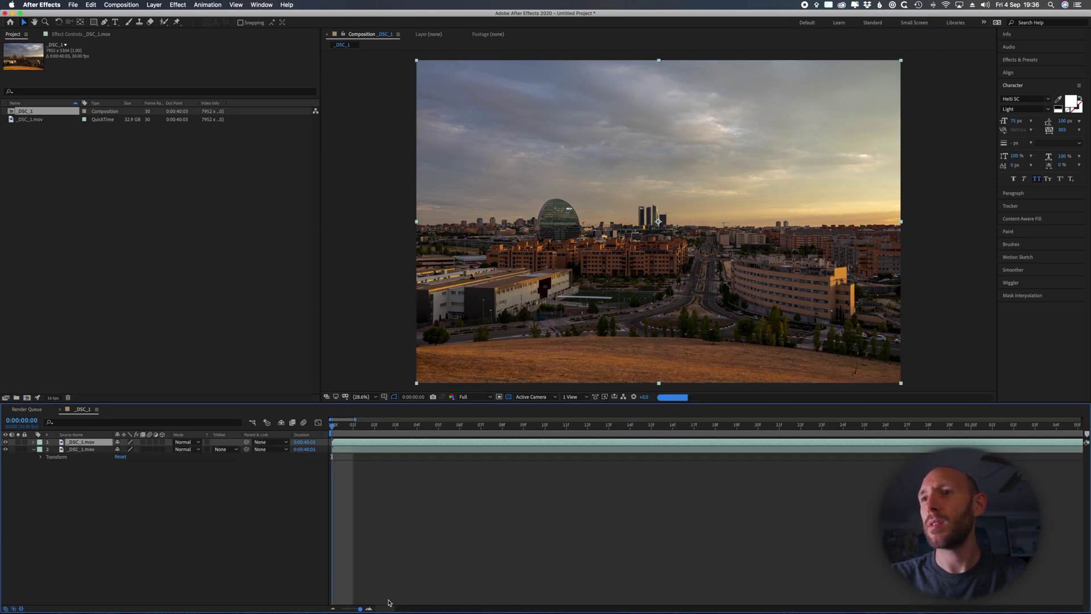
pyautogui.moveTo(348, 448); pyautogui.dragTo(413, 447)
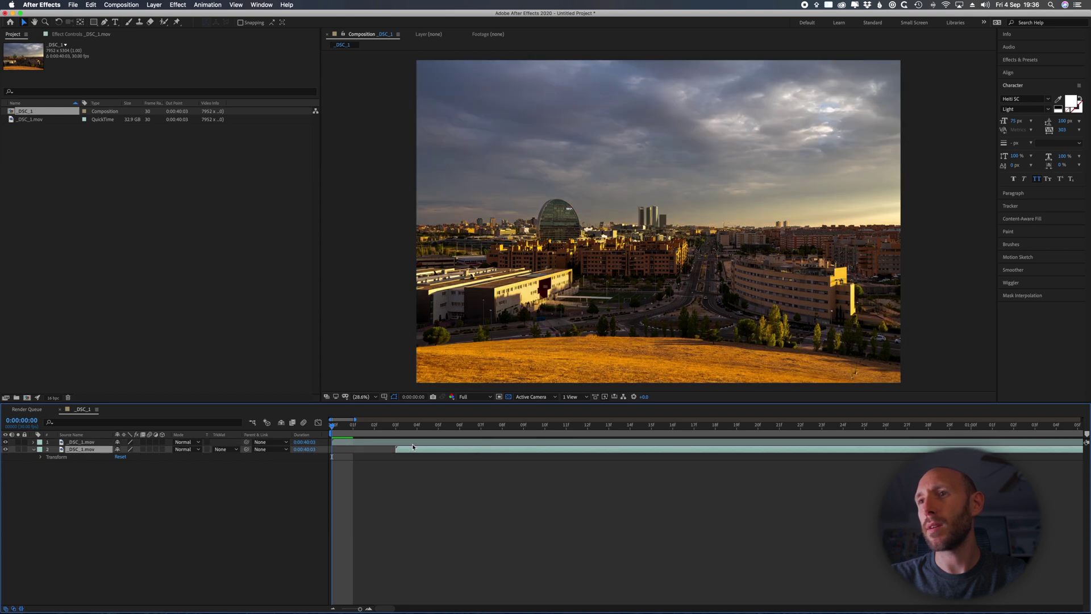
pyautogui.press(';')
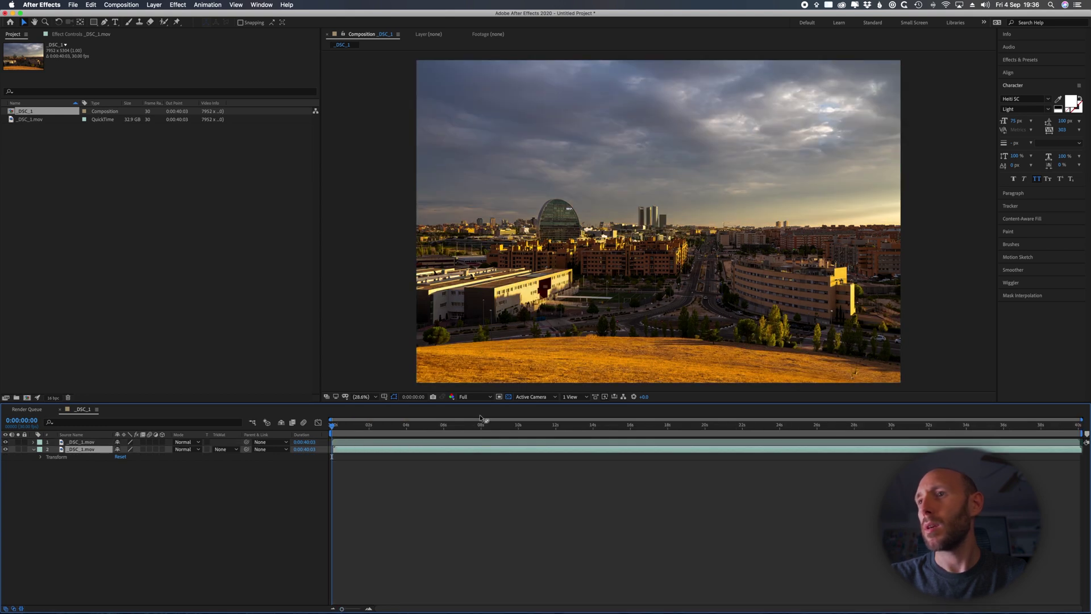
# Step: Examine the footage just after five seconds, close up on the pedestrian near the roundabout trees, to find where he first appears
pyautogui.click(428, 426)
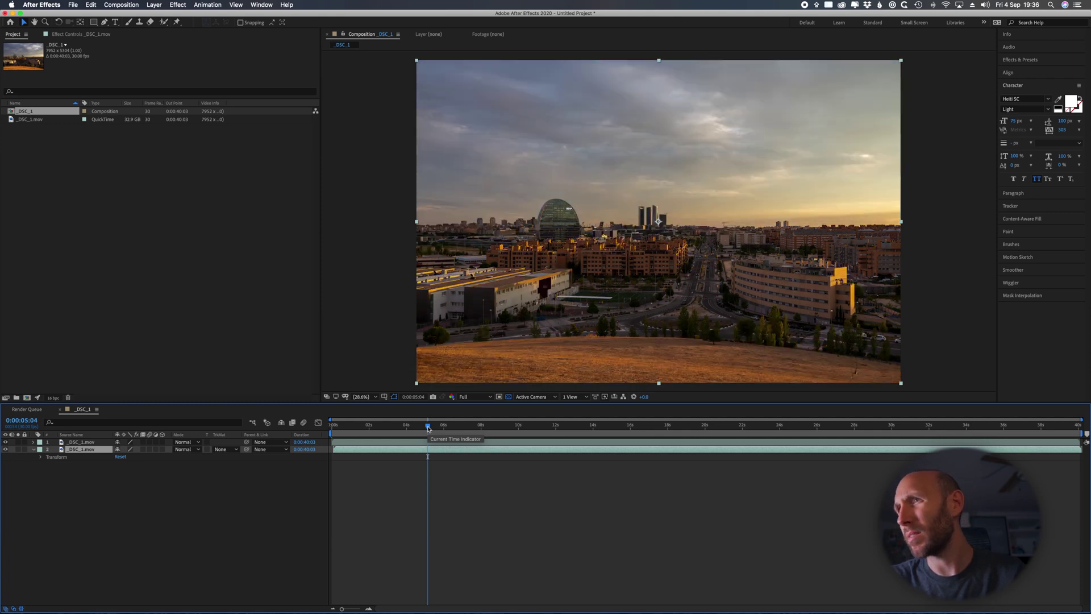
pyautogui.moveTo(428, 428); pyautogui.dragTo(427, 429)
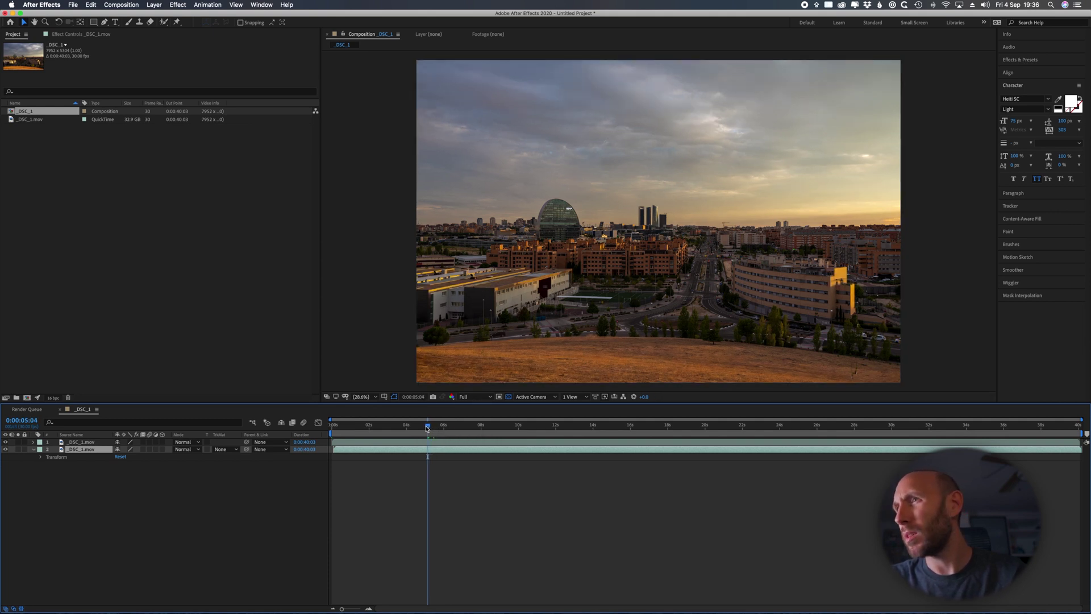
pyautogui.moveTo(427, 428); pyautogui.dragTo(432, 428)
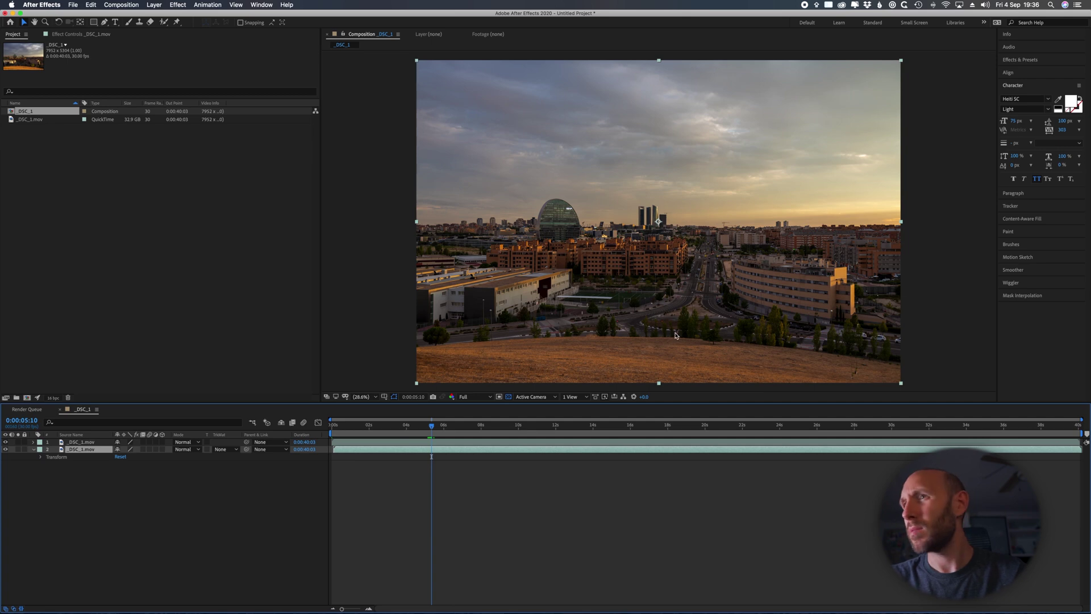
pyautogui.scroll(2, 670, 337)
pyautogui.scroll(1, 676, 335)
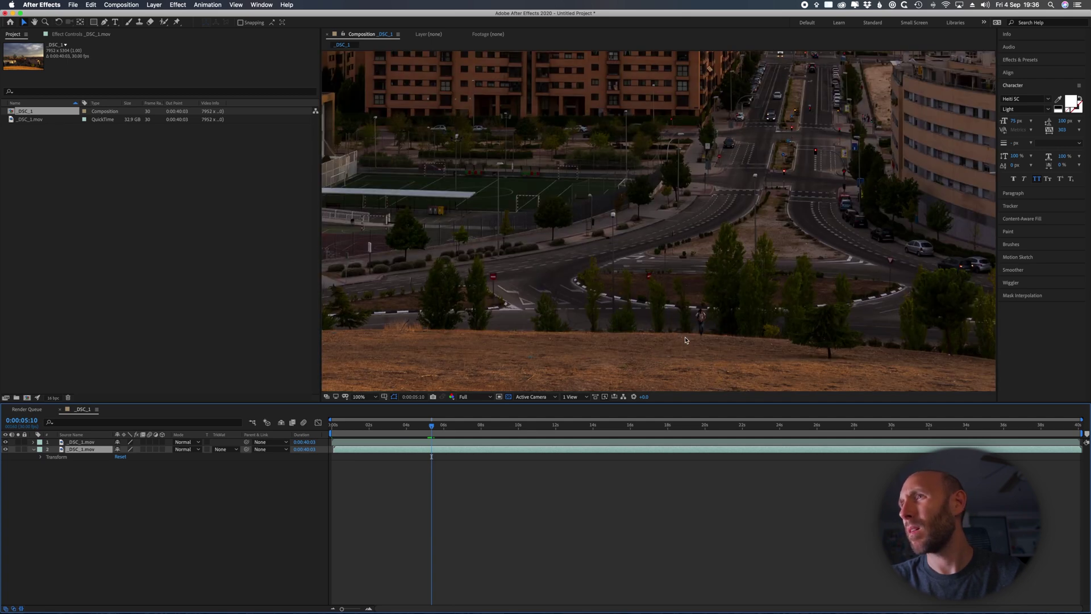
pyautogui.scroll(1, 685, 340)
pyautogui.moveTo(739, 326); pyautogui.dragTo(630, 297)
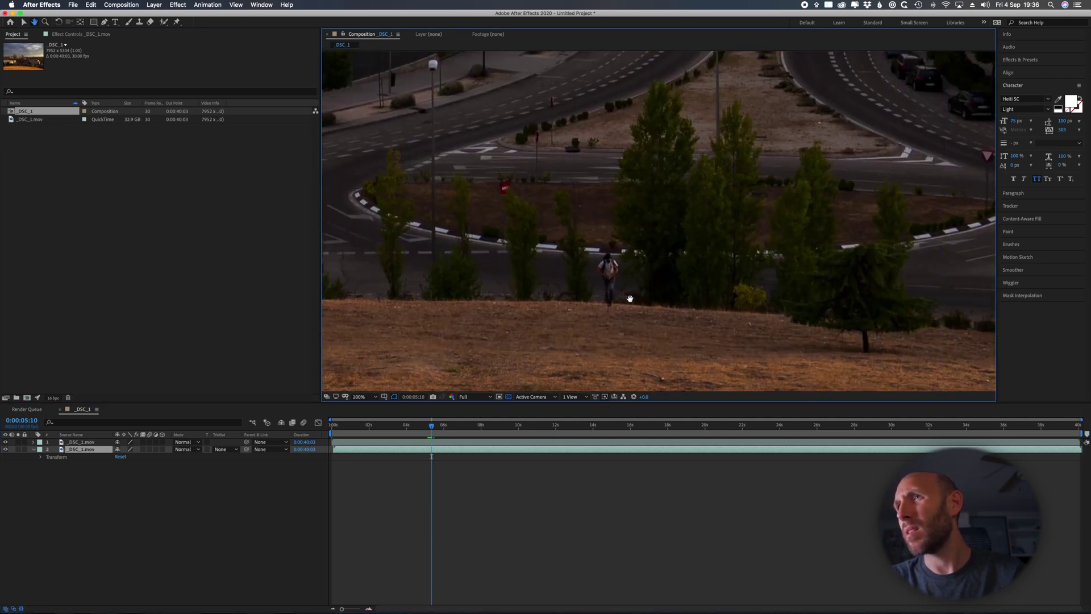
pyautogui.moveTo(431, 427); pyautogui.dragTo(429, 429)
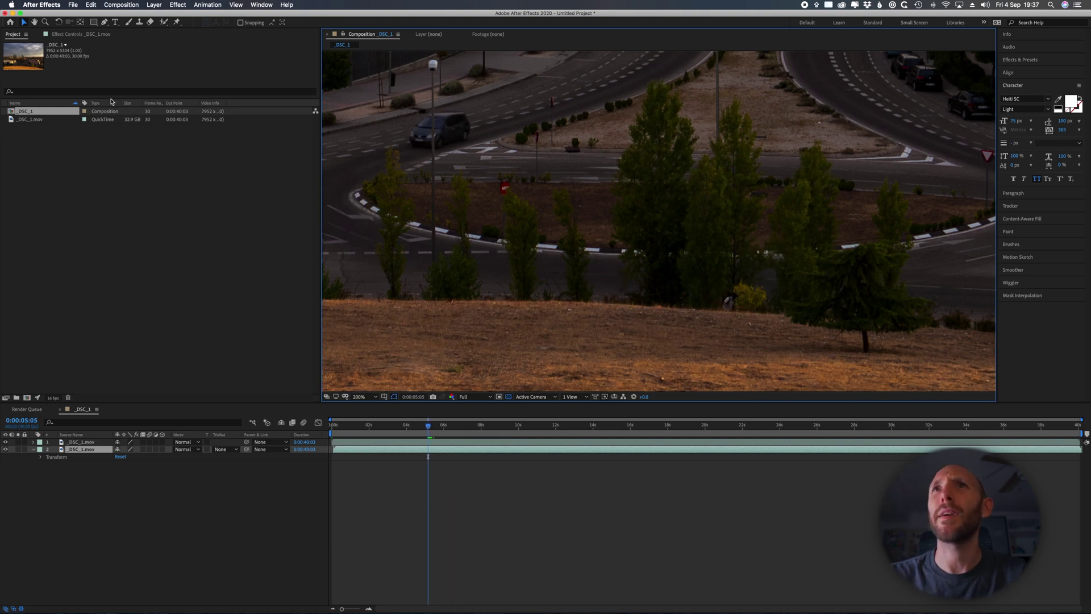
pyautogui.click(105, 23)
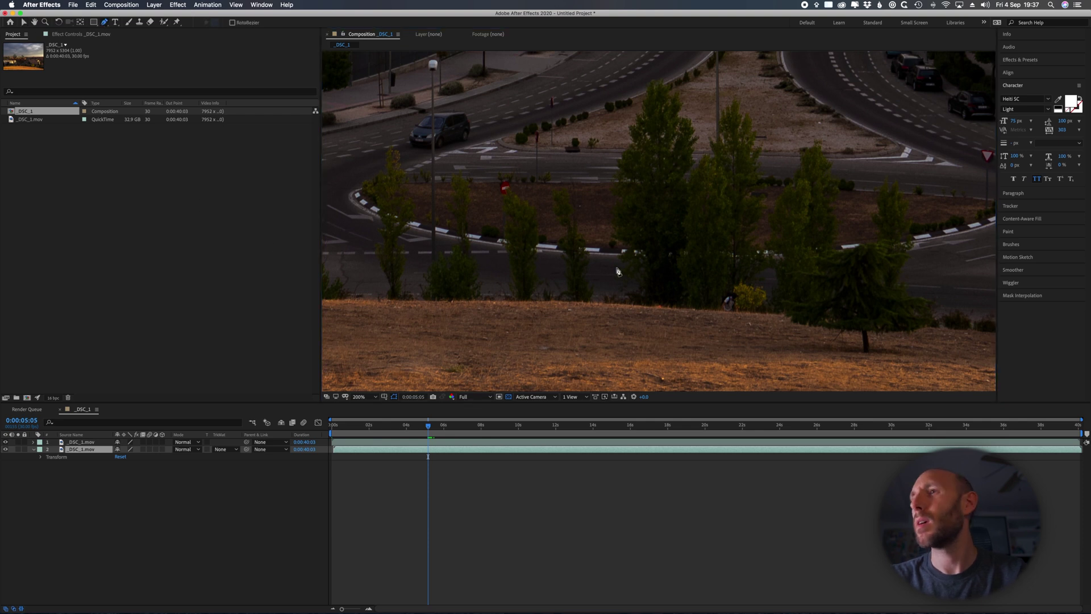
pyautogui.click(728, 284)
pyautogui.click(712, 296)
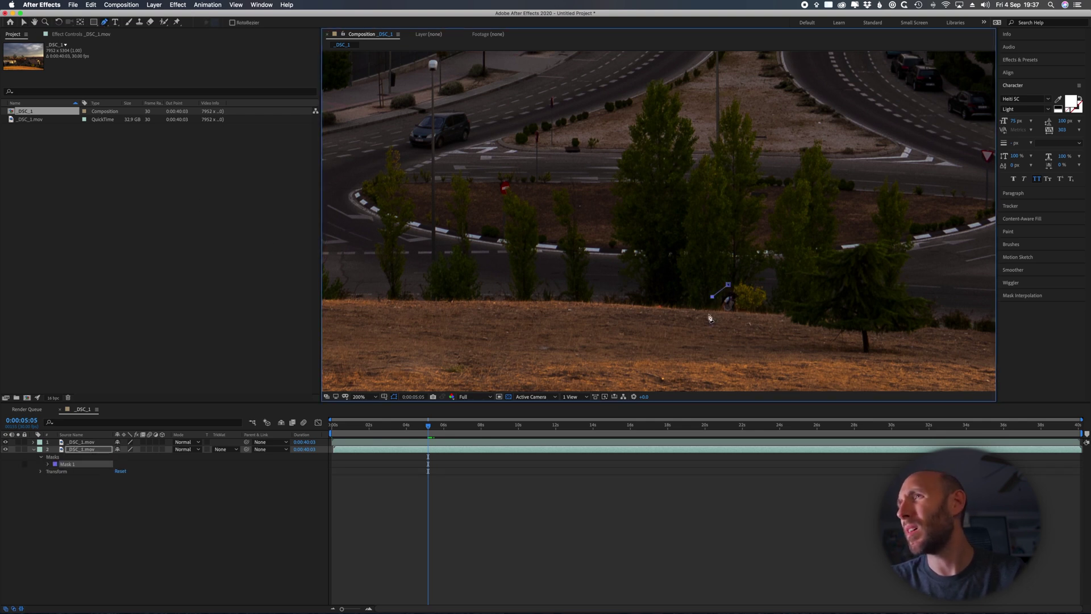
pyautogui.click(709, 317)
pyautogui.click(742, 331)
pyautogui.click(753, 317)
pyautogui.click(749, 284)
pyautogui.click(728, 284)
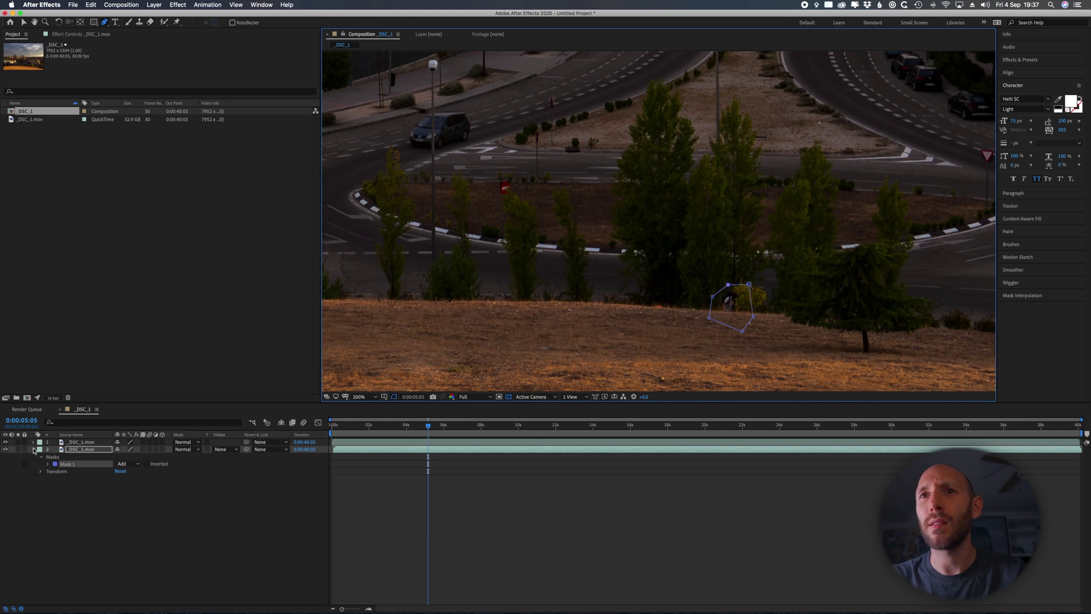
pyautogui.click(80, 464)
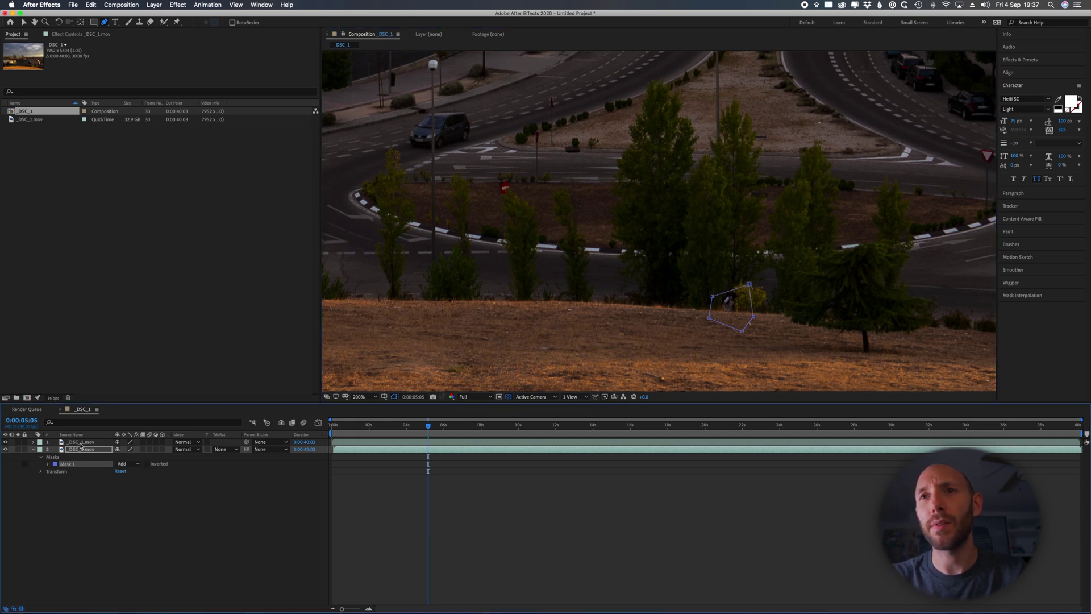
pyautogui.press('Delete')
# Step: On the upper _DSC_1.mov layer, draw a closed six-point Pen mask around the pedestrian beside the yellow bush at 0:00:05:05
pyautogui.click(49, 443)
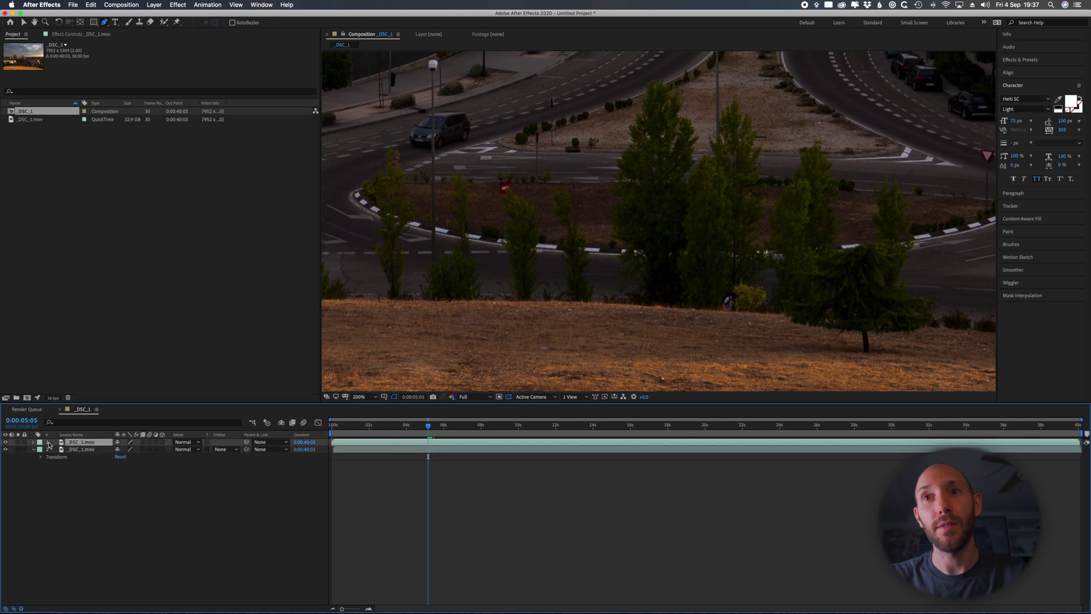
pyautogui.click(33, 442)
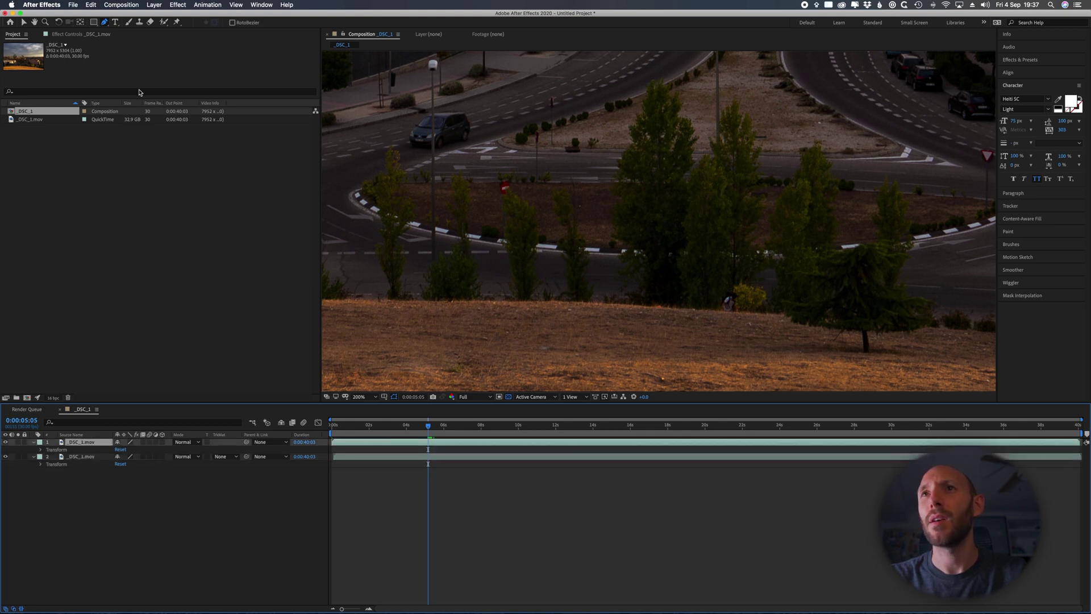
pyautogui.click(730, 283)
pyautogui.click(705, 296)
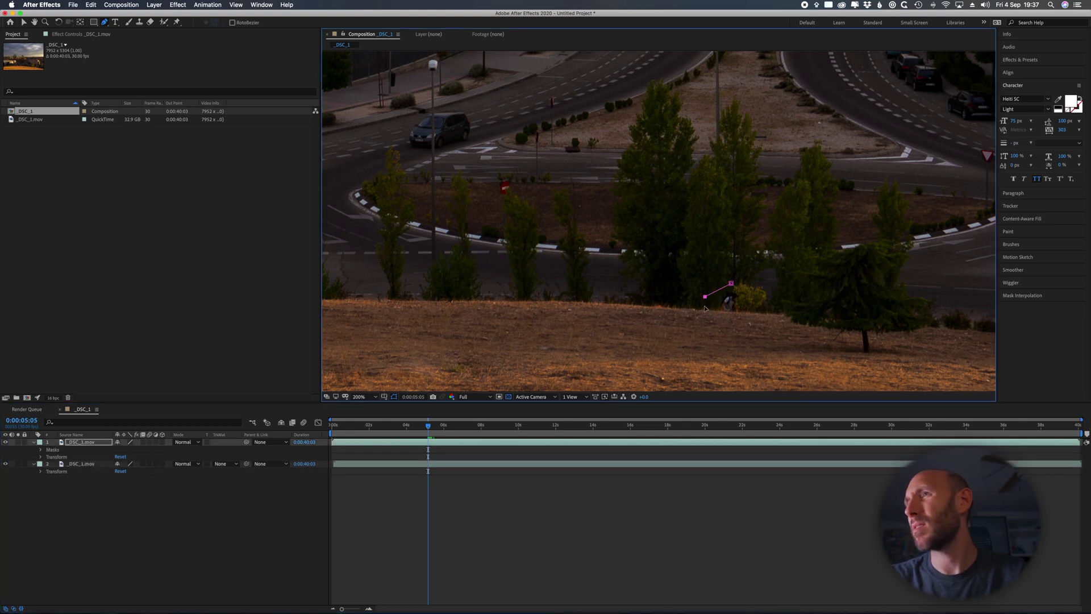
pyautogui.click(711, 313)
pyautogui.click(743, 324)
pyautogui.click(757, 318)
pyautogui.click(753, 299)
pyautogui.click(730, 283)
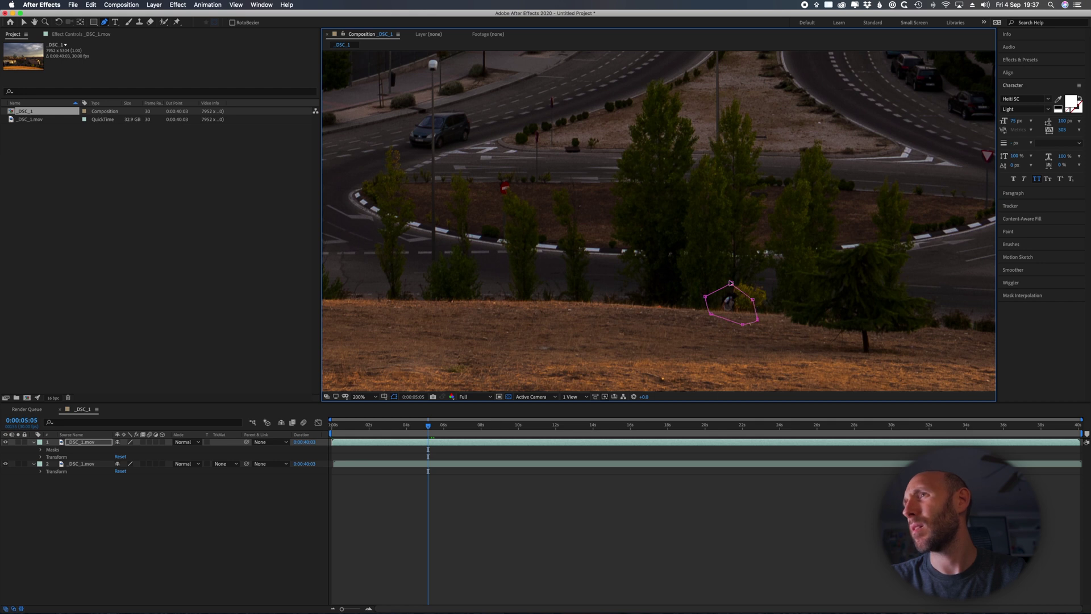
# Step: Set the pedestrian mask's mode to Subtract and enable Mask Path keyframing at 0:00:05:05
pyautogui.click(41, 449)
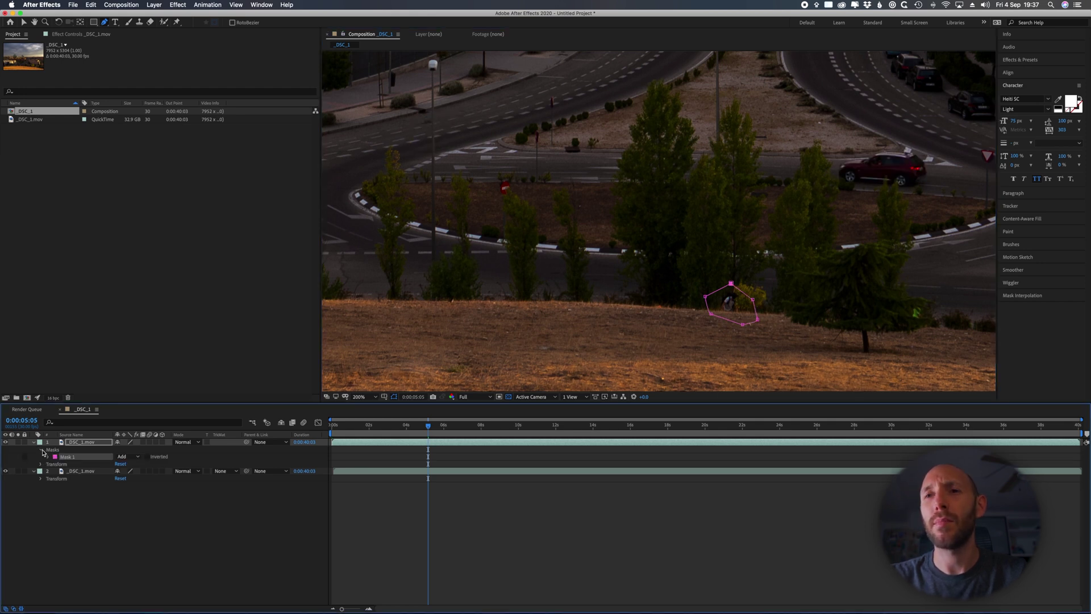
pyautogui.click(129, 458)
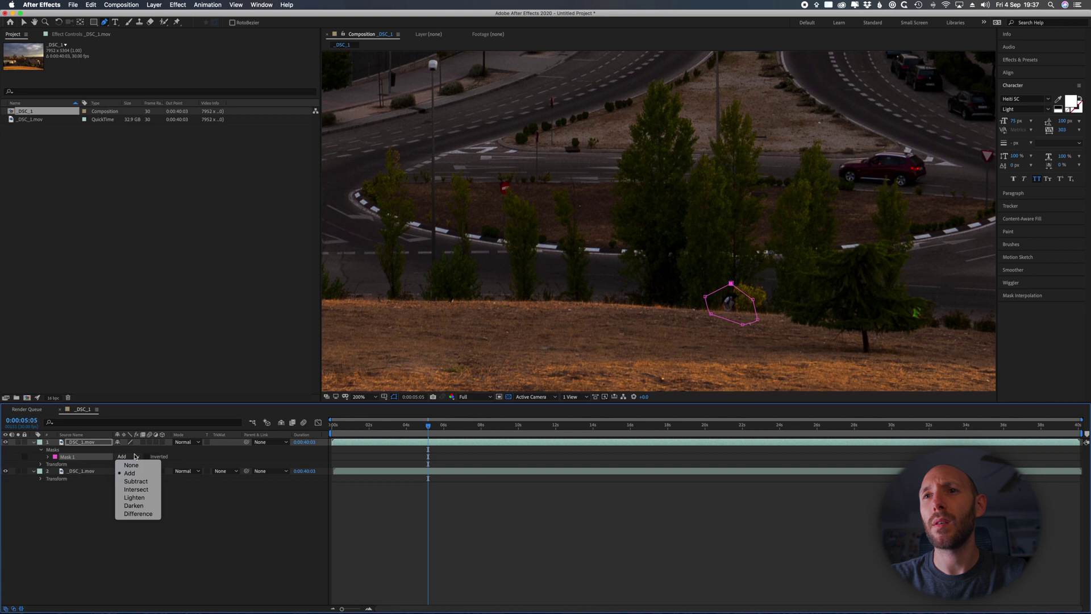
pyautogui.click(148, 485)
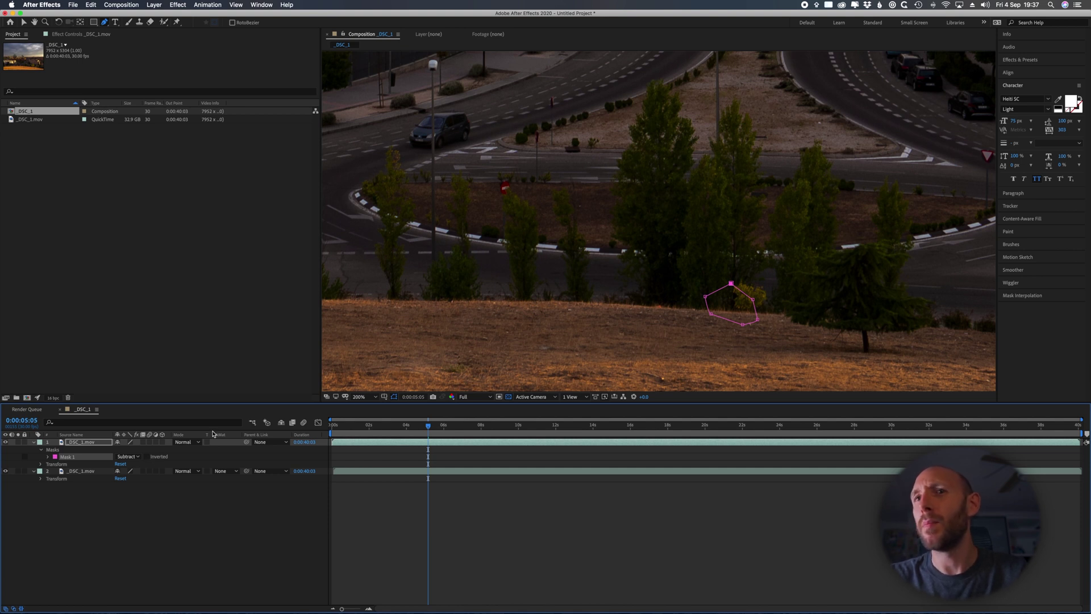
pyautogui.click(48, 456)
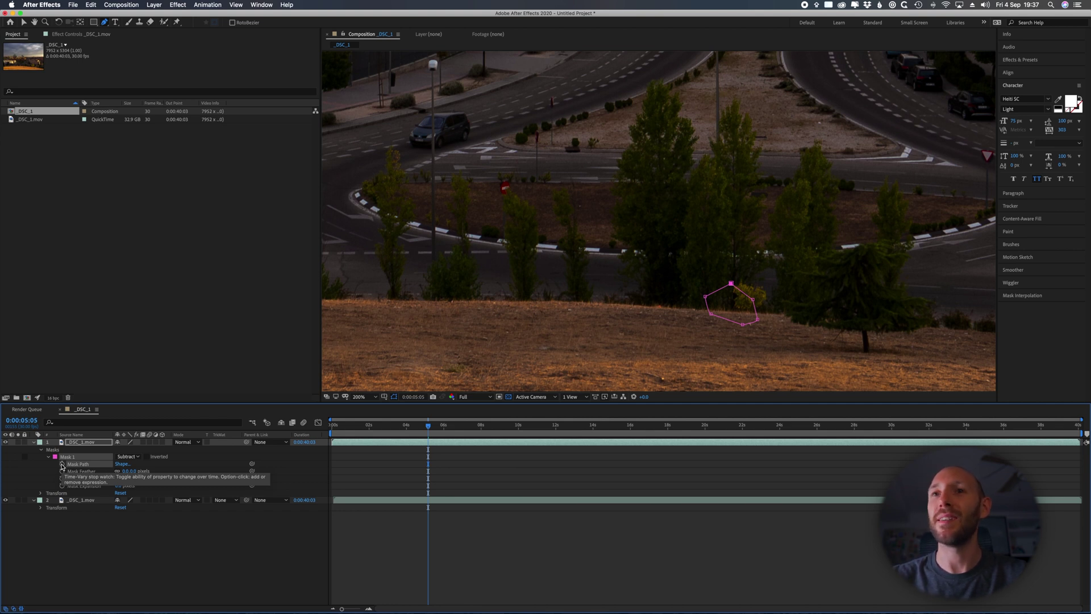
pyautogui.click(63, 464)
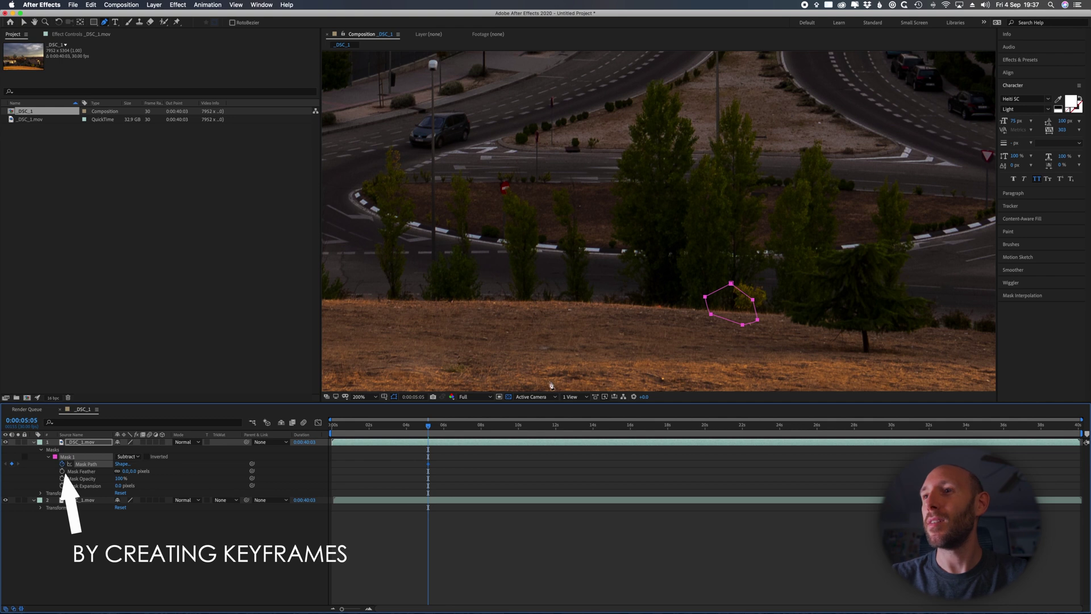
# Step: Move the mask frame by frame to follow the pedestrian at 0:00:05:06, 0:00:05:07 and 0:00:05:08
pyautogui.click(429, 427)
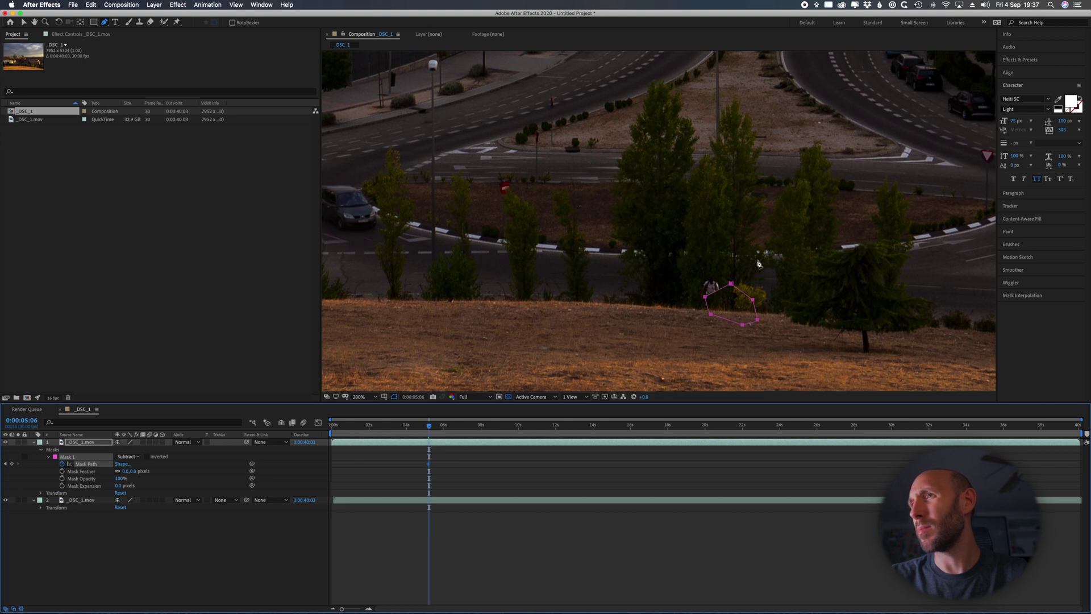
pyautogui.moveTo(704, 297); pyautogui.dragTo(711, 275)
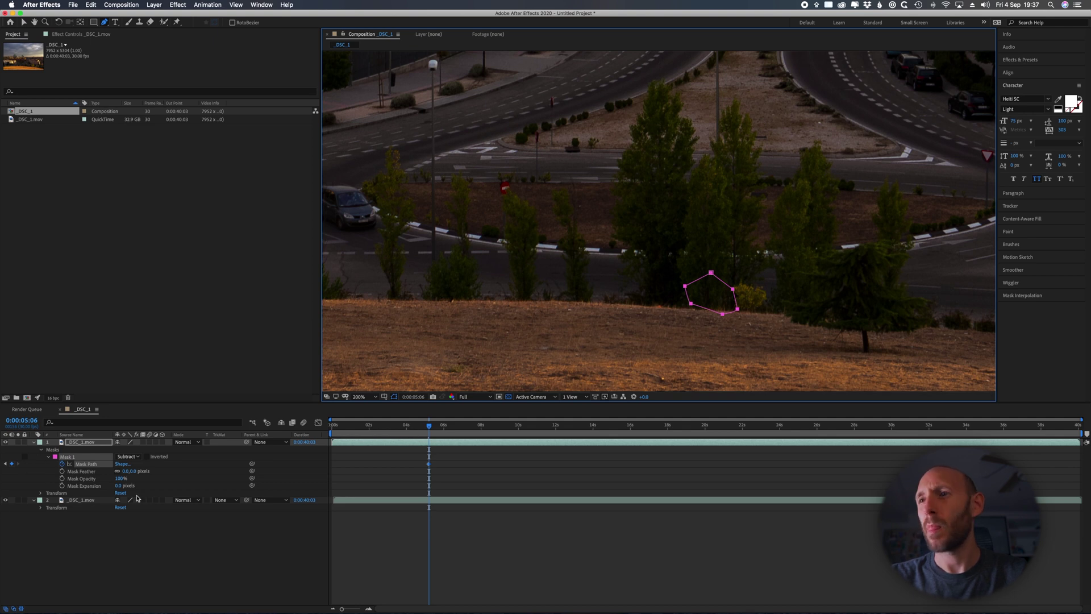
pyautogui.press('pagedown')
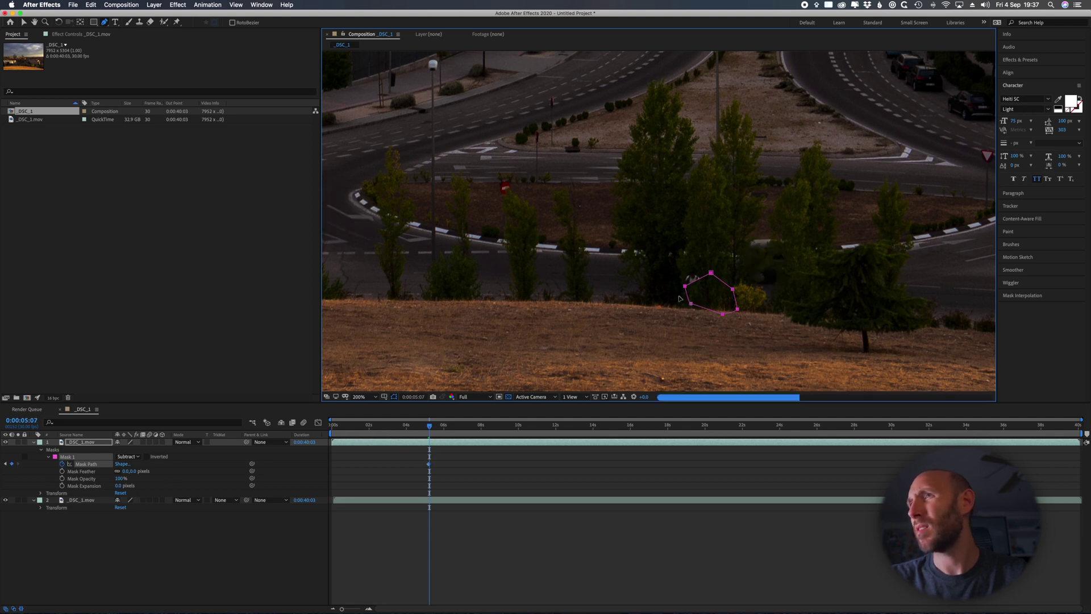
pyautogui.moveTo(679, 298); pyautogui.dragTo(659, 291)
pyautogui.press('pagedown')
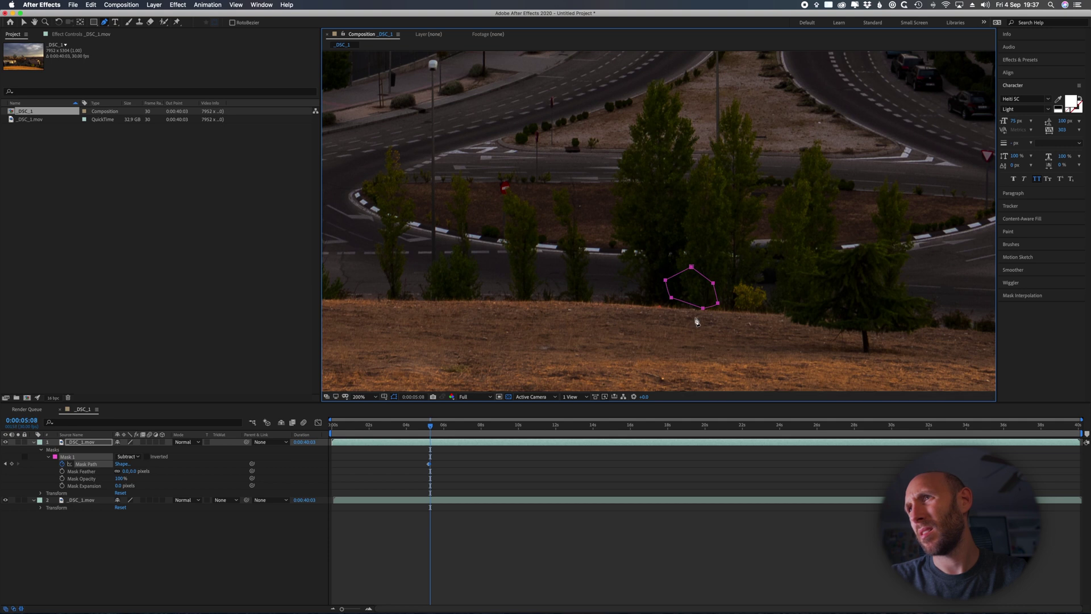
pyautogui.moveTo(672, 298); pyautogui.dragTo(652, 292)
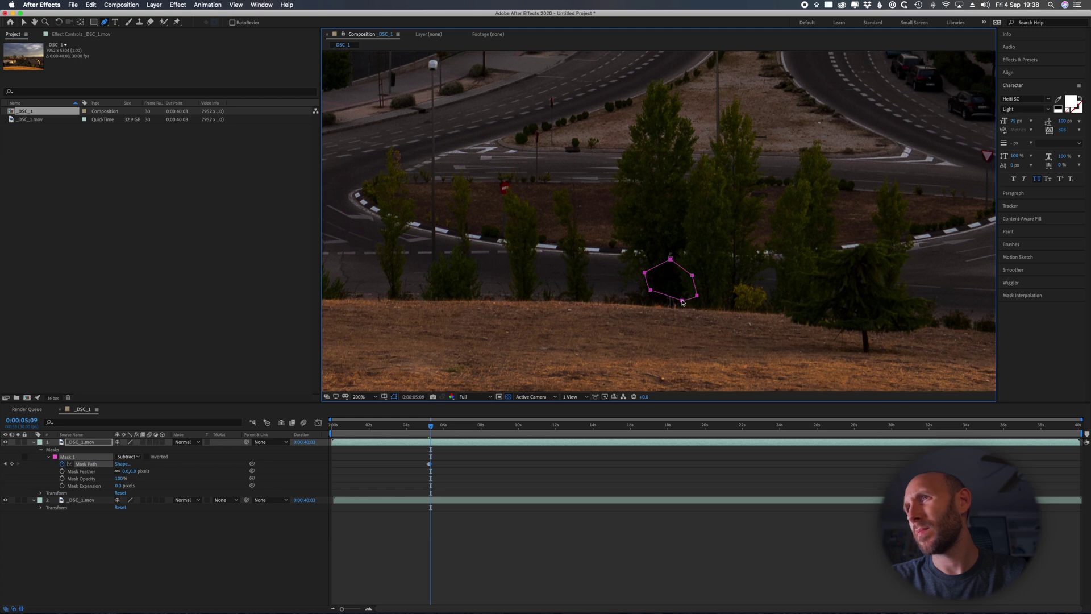
# Step: At 0:00:05:09, reposition and reshape the mask to enclose the whole pedestrian, and set its Mask Feather to 3 pixels
pyautogui.moveTo(650, 290); pyautogui.dragTo(616, 281)
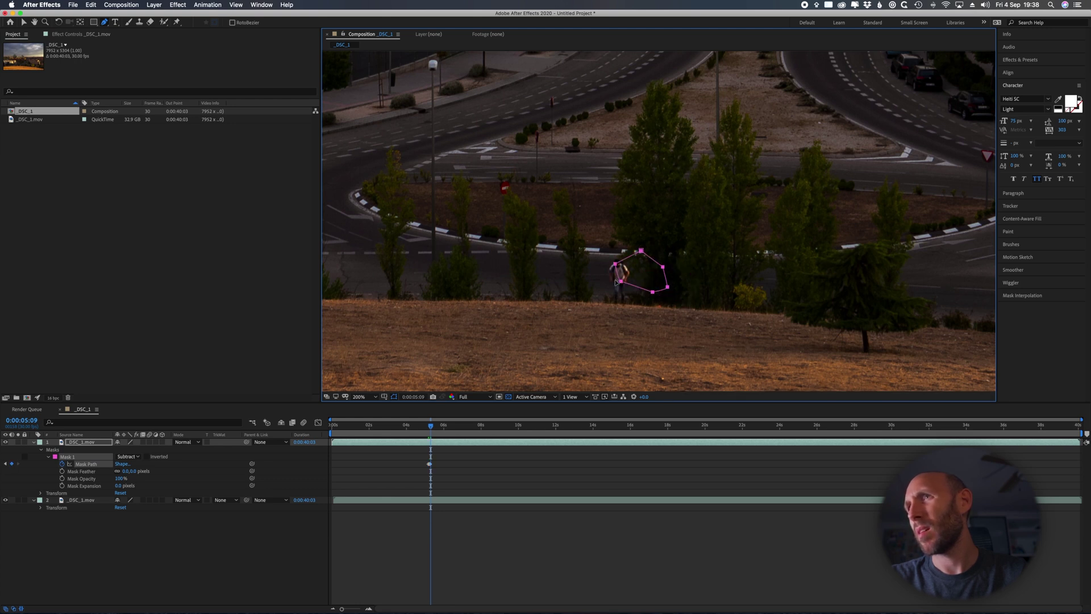
pyautogui.click(122, 540)
pyautogui.click(103, 455)
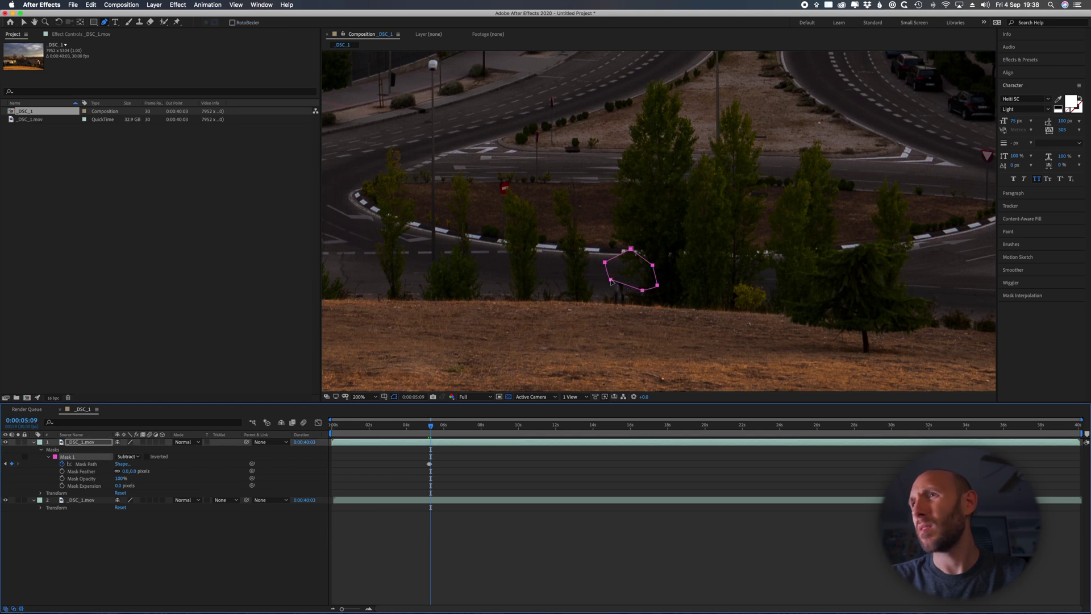
pyautogui.moveTo(613, 284); pyautogui.dragTo(607, 310)
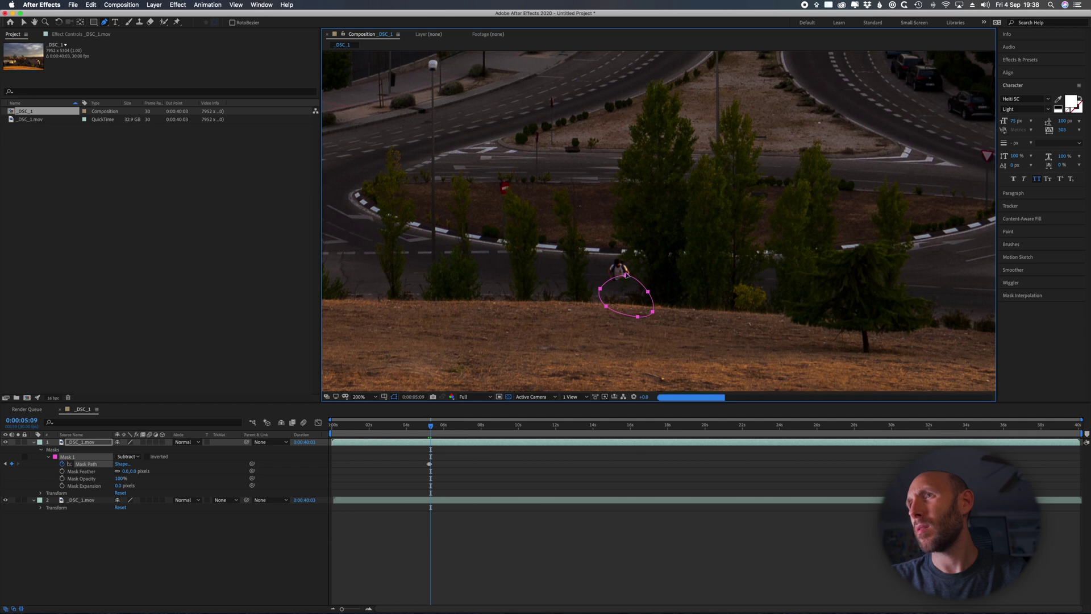
pyautogui.moveTo(626, 277); pyautogui.dragTo(643, 311)
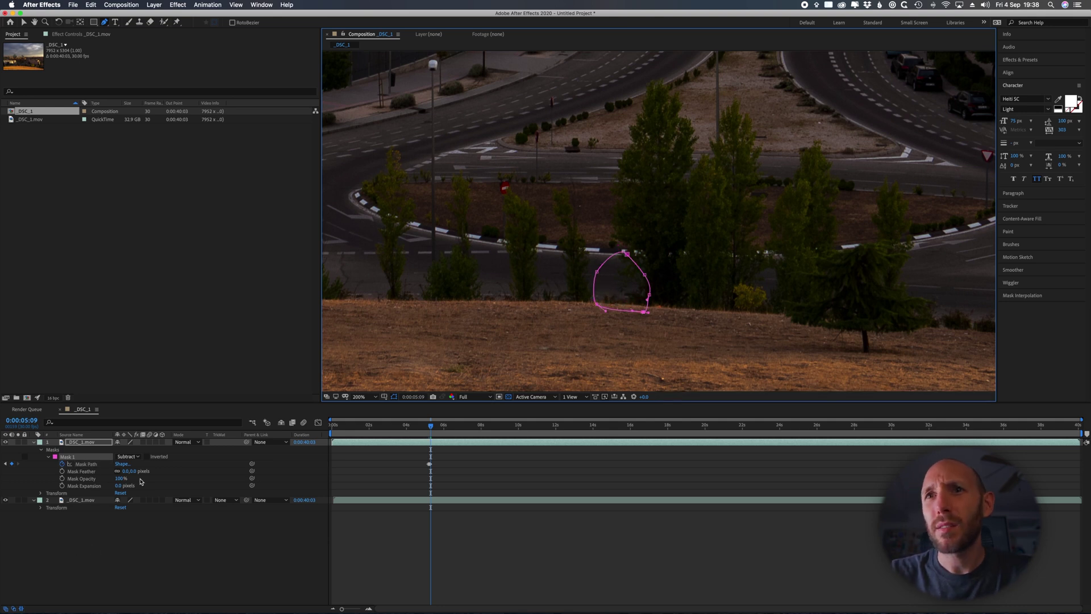
pyautogui.moveTo(129, 471); pyautogui.dragTo(134, 471)
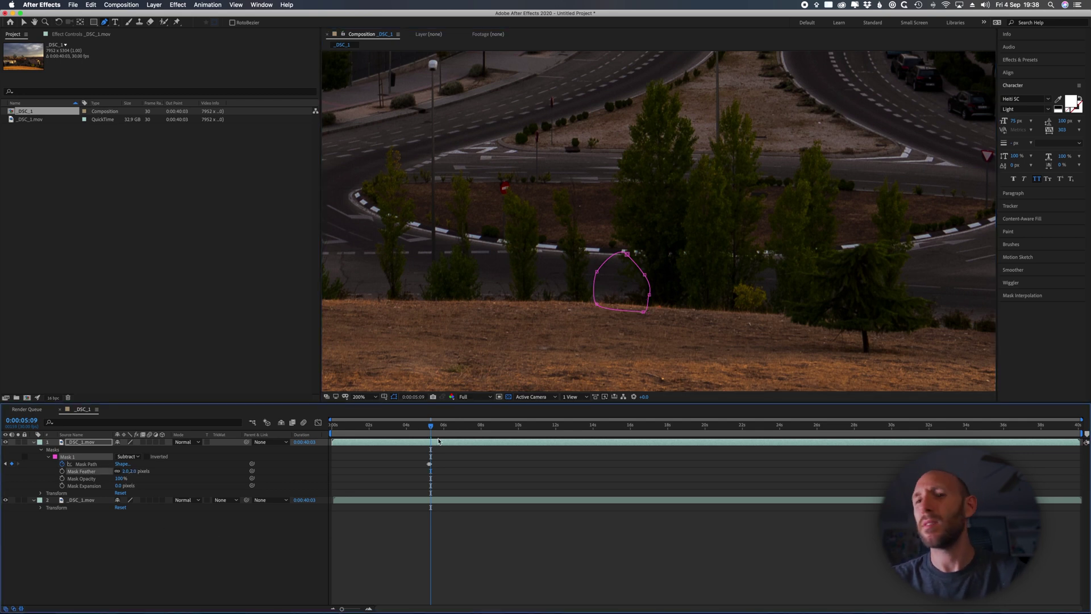
# Step: At 0:00:05:10, move the mask onto the walking pedestrian and reshape its points to enclose the whole figure
pyautogui.press('pagedown')
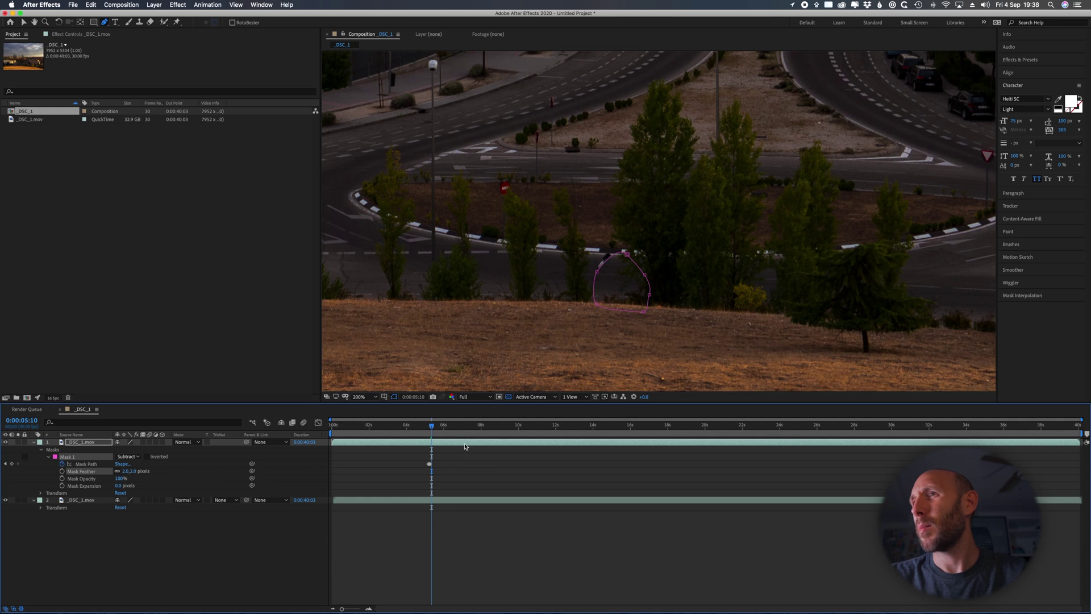
pyautogui.moveTo(593, 307); pyautogui.dragTo(606, 246)
pyautogui.moveTo(646, 277); pyautogui.dragTo(627, 310)
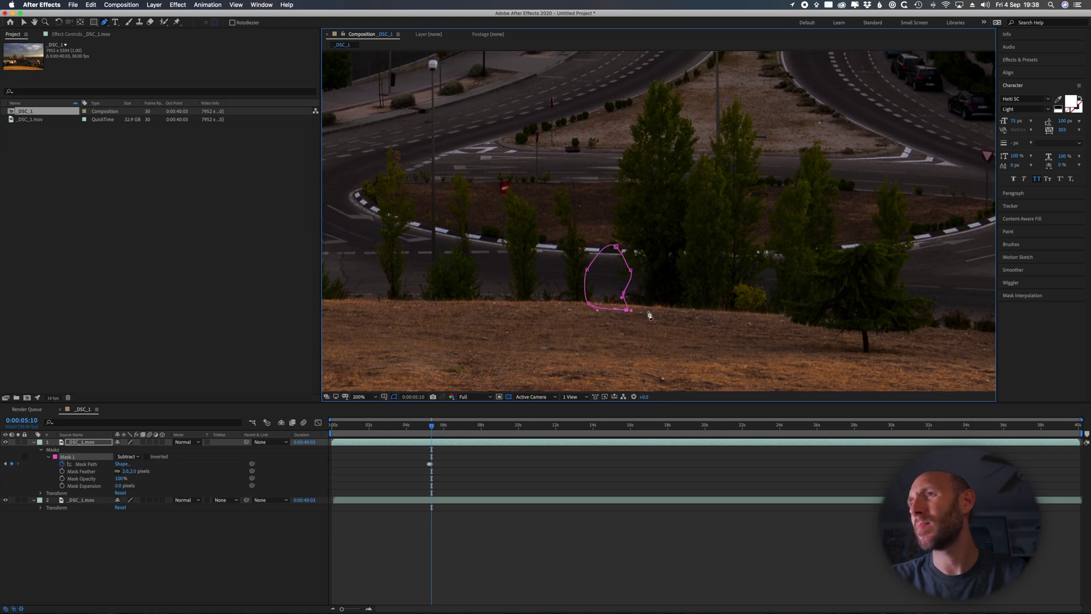
# Step: At 0:00:05:27, extend the lower mask points down over the pedestrian at the left edge of the footage
pyautogui.press('pagedown')
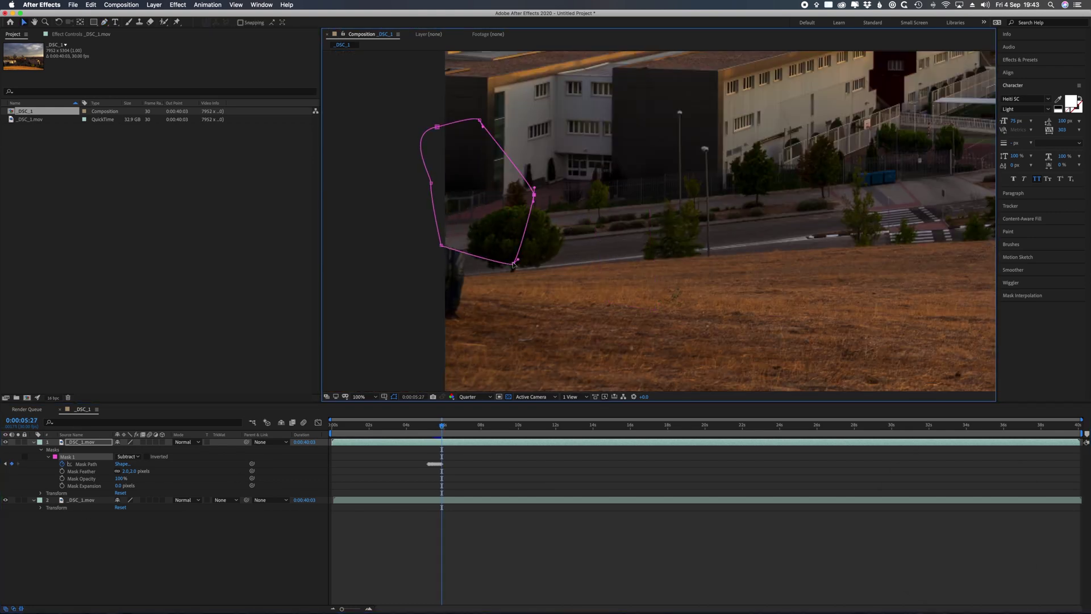
pyautogui.moveTo(513, 264); pyautogui.dragTo(465, 338)
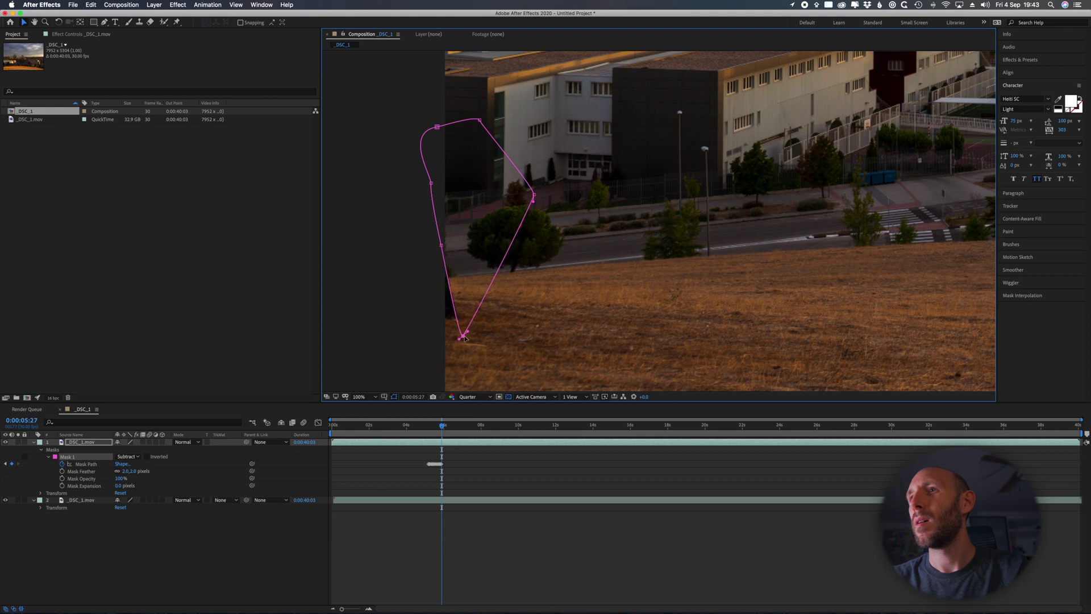
pyautogui.moveTo(442, 246); pyautogui.dragTo(413, 324)
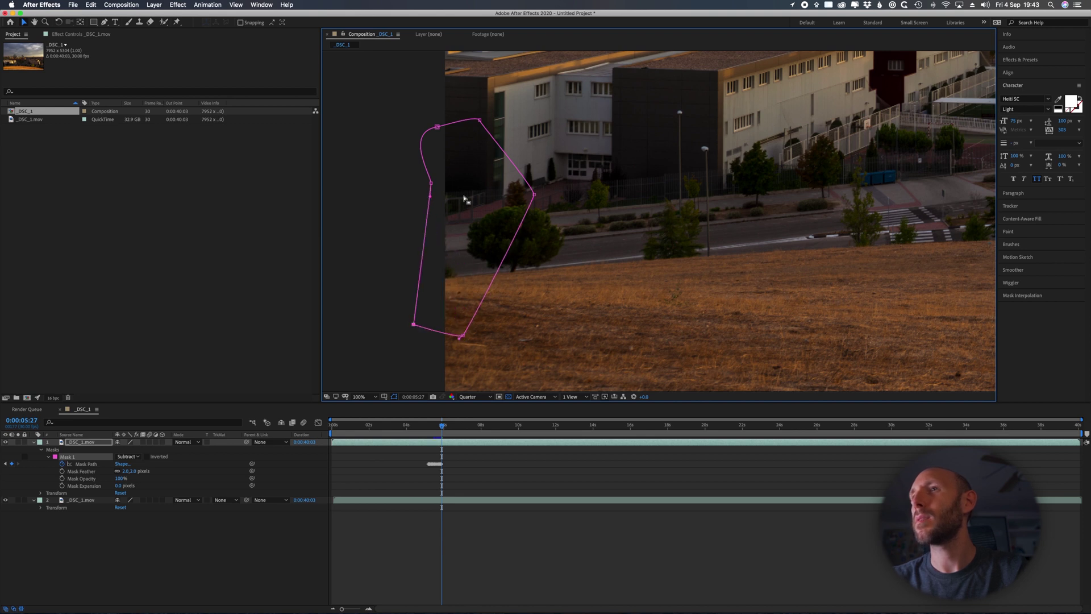
# Step: At 0:00:05:28, move all the mask points outside the left edge of the footage so the mask leaves the frame
pyautogui.press('pagedown')
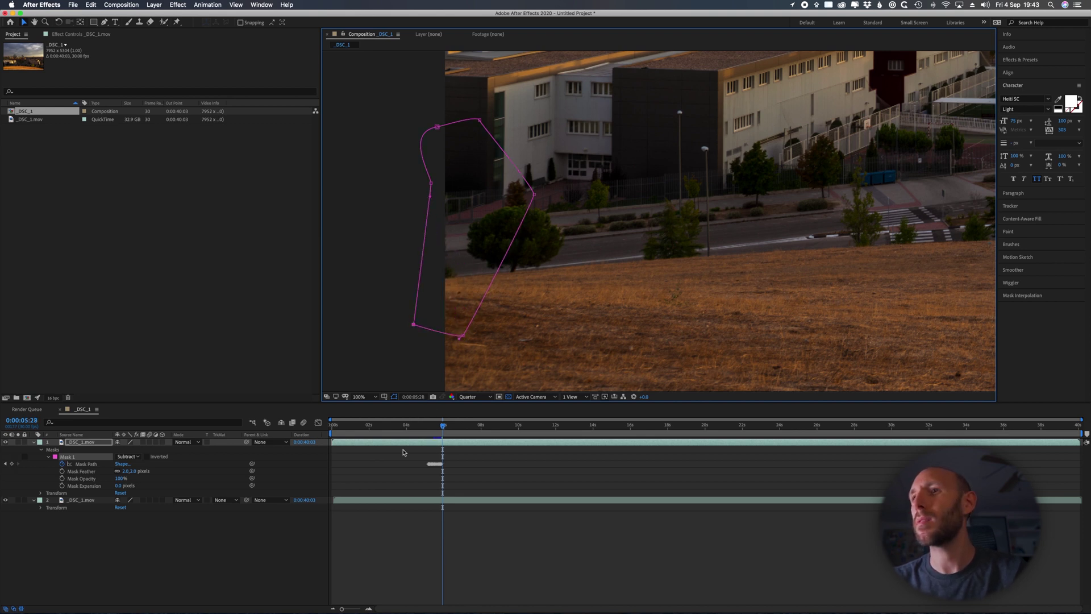
pyautogui.scroll(-2, 455, 282)
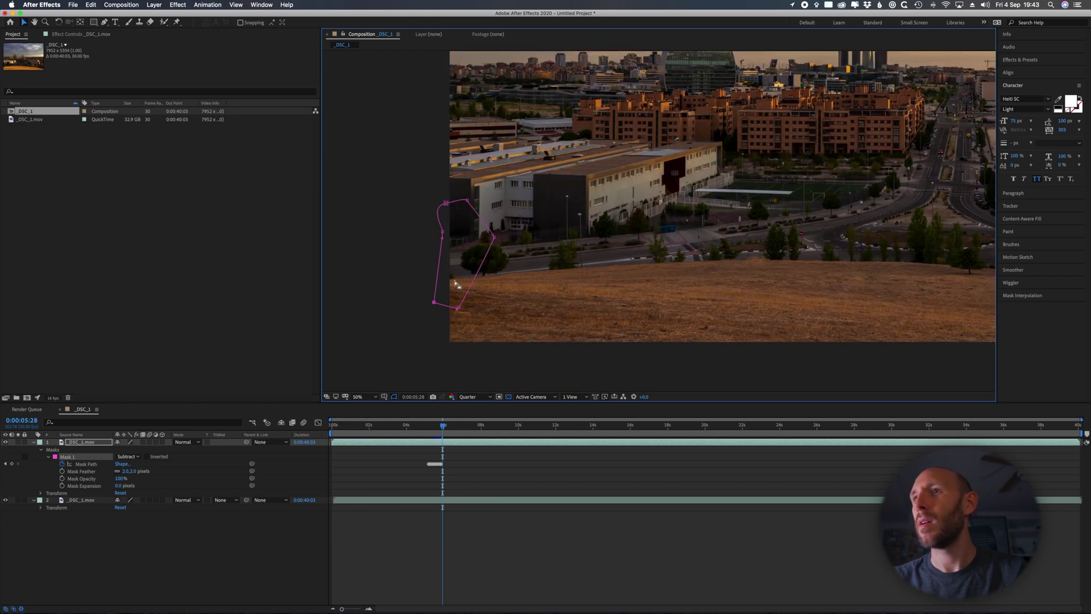
pyautogui.moveTo(443, 231); pyautogui.dragTo(393, 234)
pyautogui.moveTo(493, 238); pyautogui.dragTo(434, 234)
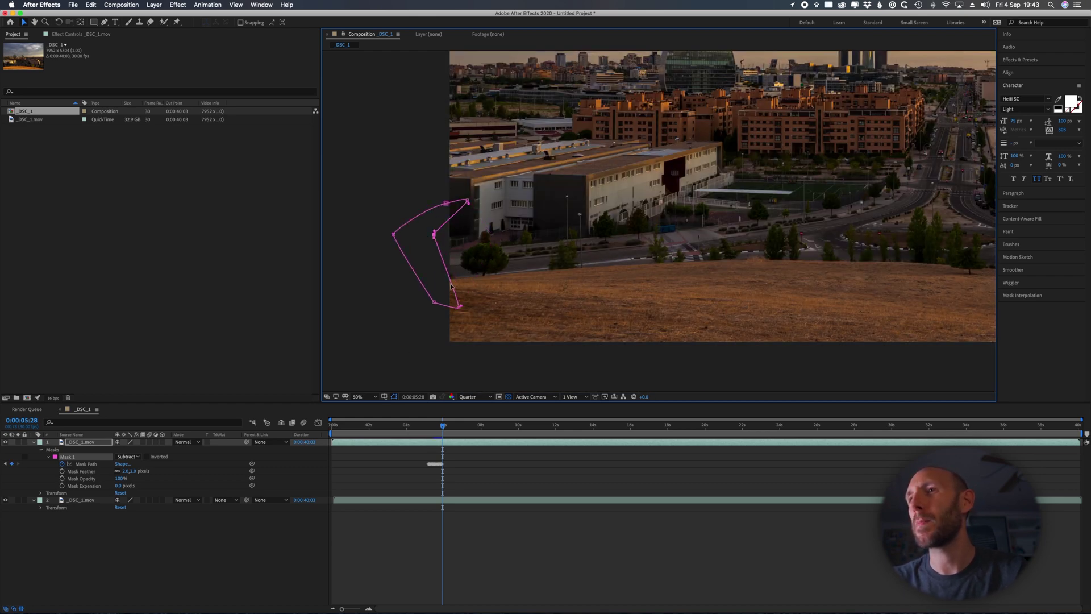
pyautogui.moveTo(458, 310); pyautogui.dragTo(443, 308)
pyautogui.moveTo(446, 203); pyautogui.dragTo(389, 189)
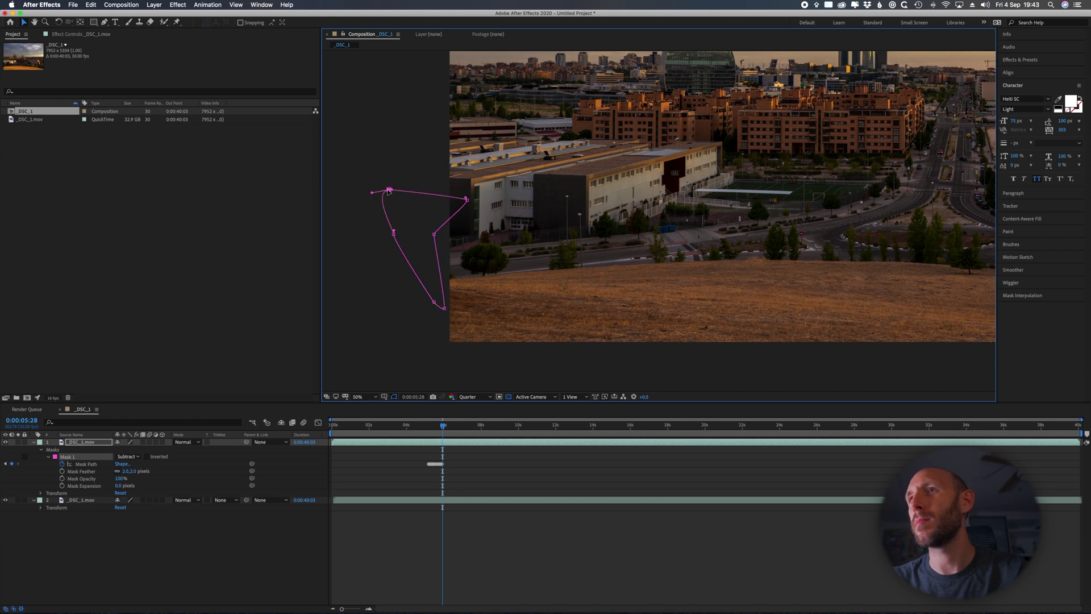
pyautogui.moveTo(466, 200); pyautogui.dragTo(436, 187)
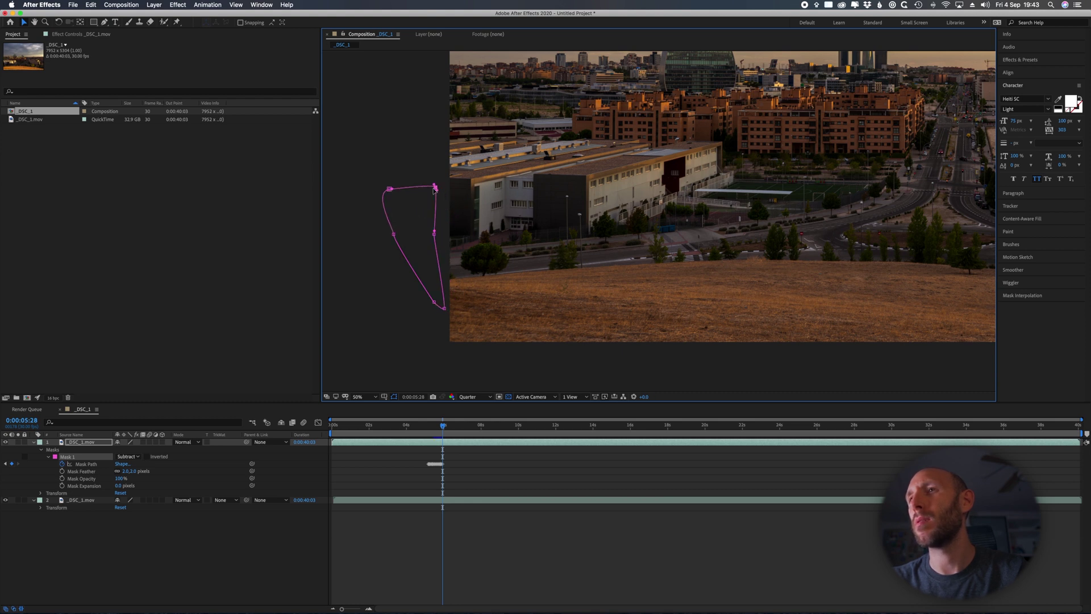
pyautogui.moveTo(434, 303); pyautogui.dragTo(407, 314)
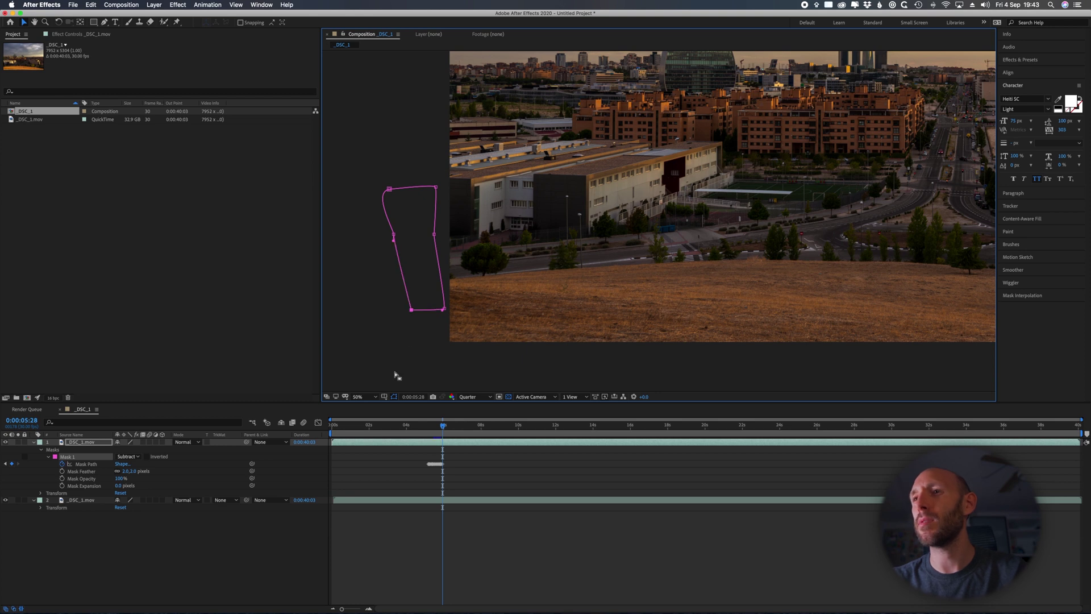
# Step: Step back through the masked frames to 0:00:05:01 and examine the mask against the full image
pyautogui.moveTo(442, 427); pyautogui.dragTo(430, 426)
pyautogui.press('pageup')
pyautogui.press('pageup')
pyautogui.press('pageup')
pyautogui.press('pageup')
pyautogui.press('pageup')
pyautogui.press('pageup')
pyautogui.press('pageup')
pyautogui.press('pageup')
pyautogui.press('pageup')
pyautogui.press('pageup')
pyautogui.press('pageup')
pyautogui.press('pageup')
pyautogui.press('pageup')
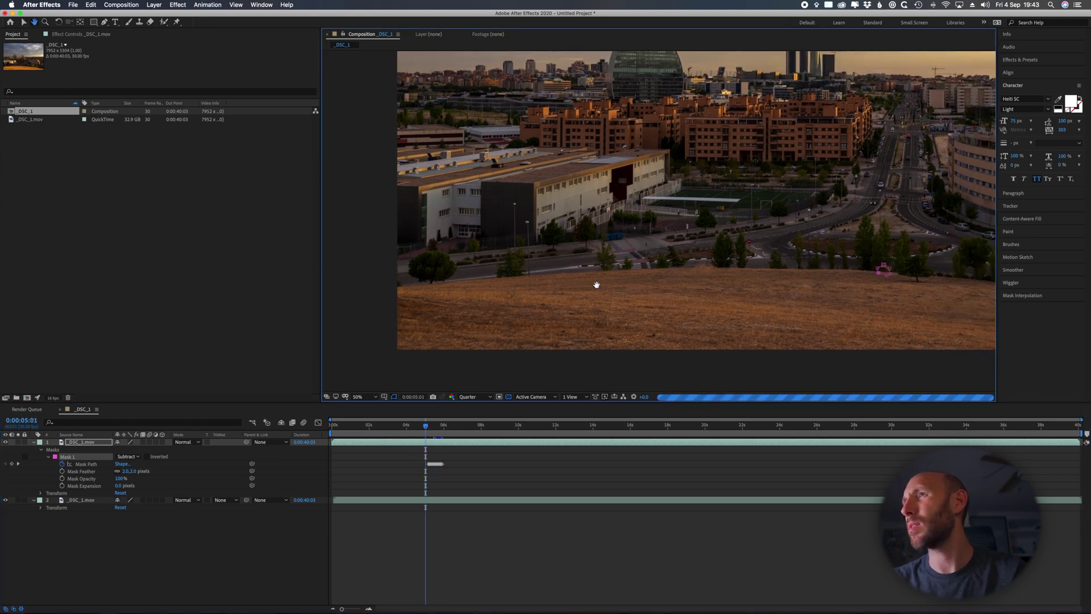
pyautogui.scroll(-1, 521, 304)
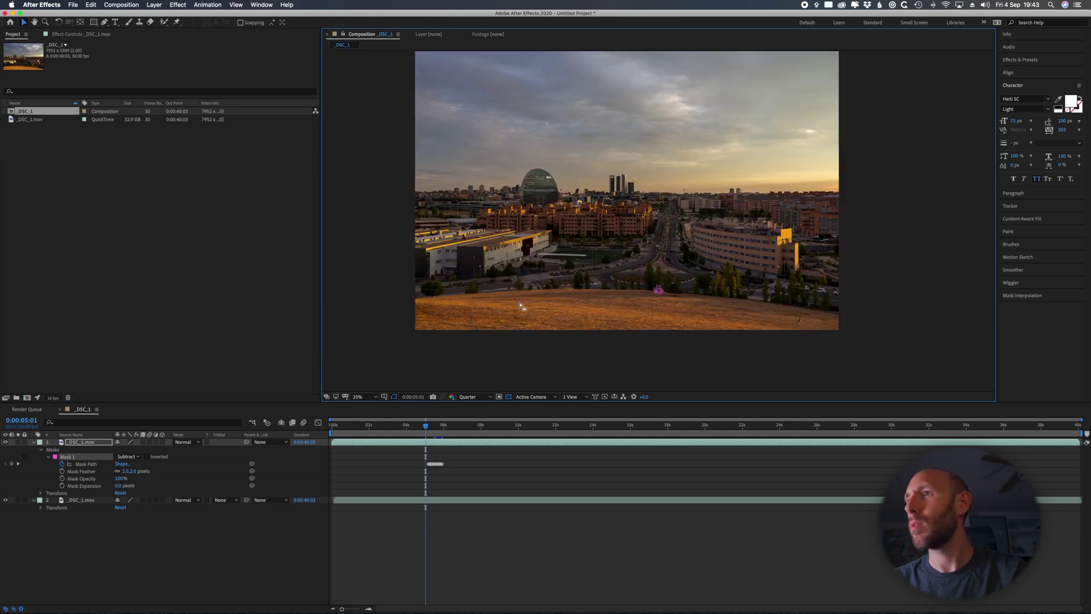
# Step: Deselect the mask and play the masked section from 0:00:04:28 to check the pedestrian's removal
pyautogui.click(424, 426)
pyautogui.moveTo(424, 427); pyautogui.dragTo(428, 427)
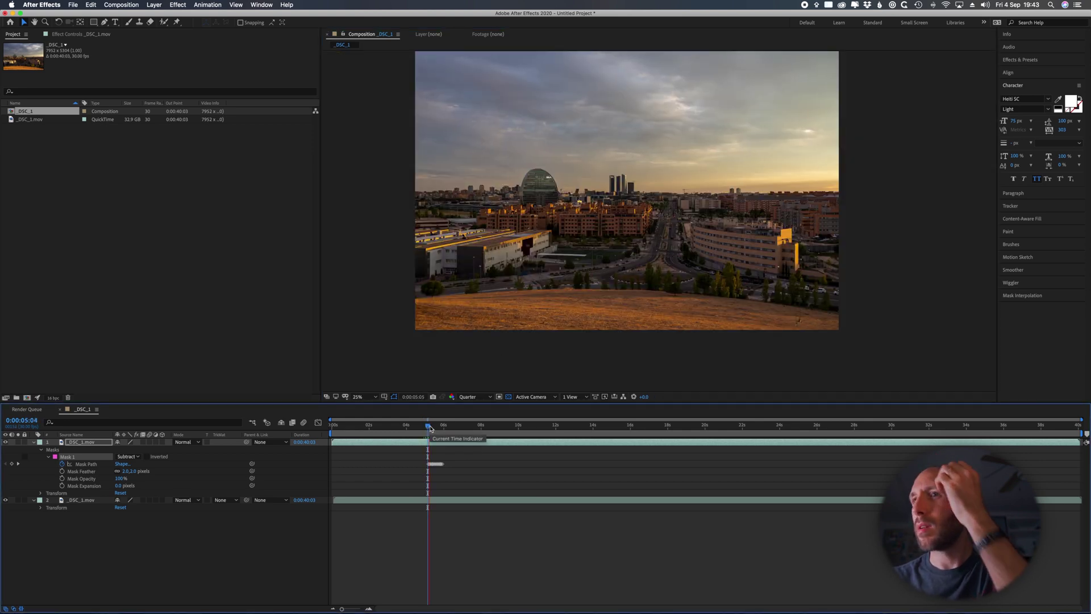
pyautogui.click(430, 437)
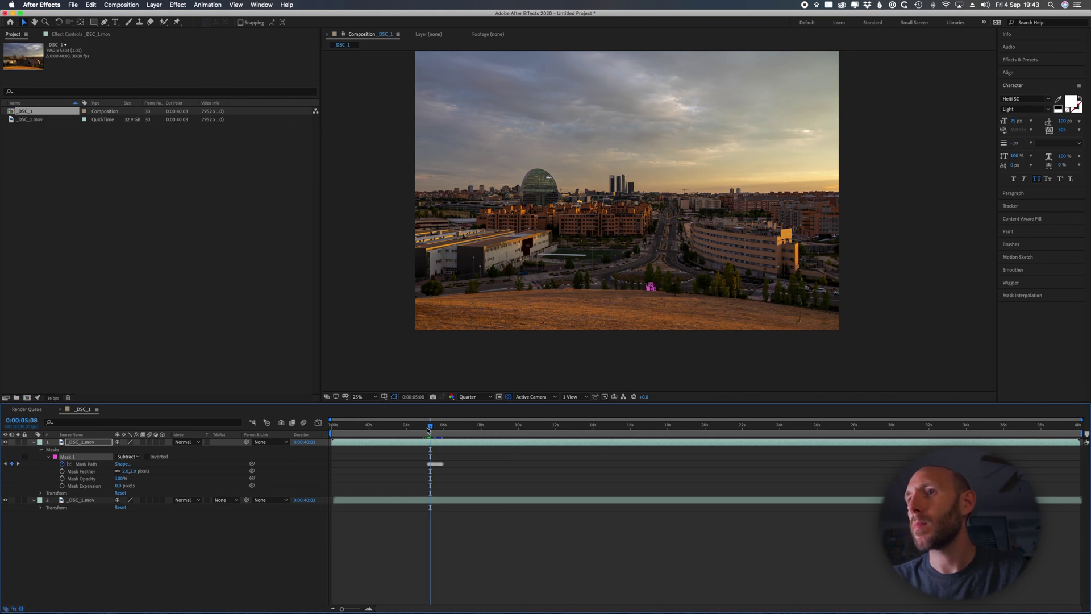
pyautogui.moveTo(429, 430)
pyautogui.mouseDown()
pyautogui.moveTo(444, 429)
pyautogui.moveTo(424, 429)
pyautogui.mouseUp()
pyautogui.click(286, 477)
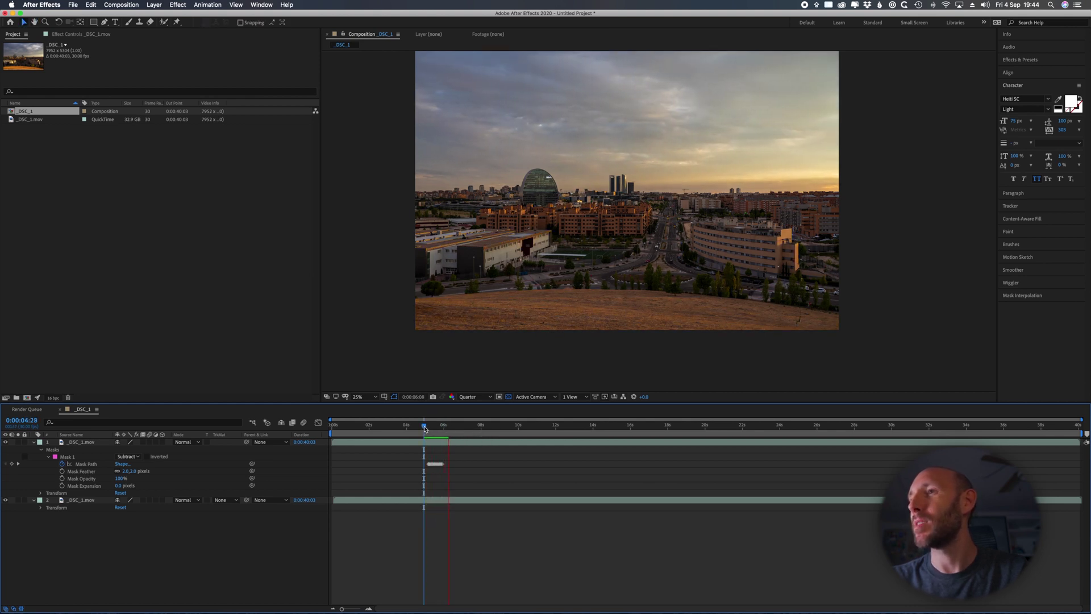
pyautogui.press('space')
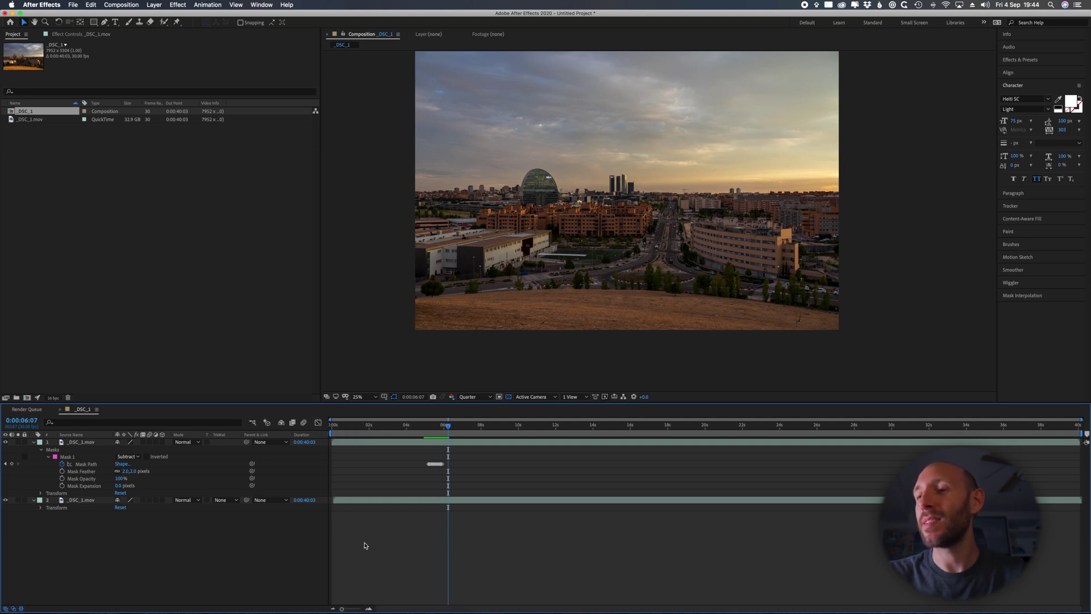
# Step: Set the work area to start at 0:00:00:03 and trim the composition to the work area
pyautogui.moveTo(345, 432)
pyautogui.mouseDown()
pyautogui.moveTo(335, 432)
pyautogui.moveTo(395, 433)
pyautogui.mouseUp()
pyautogui.press(';')
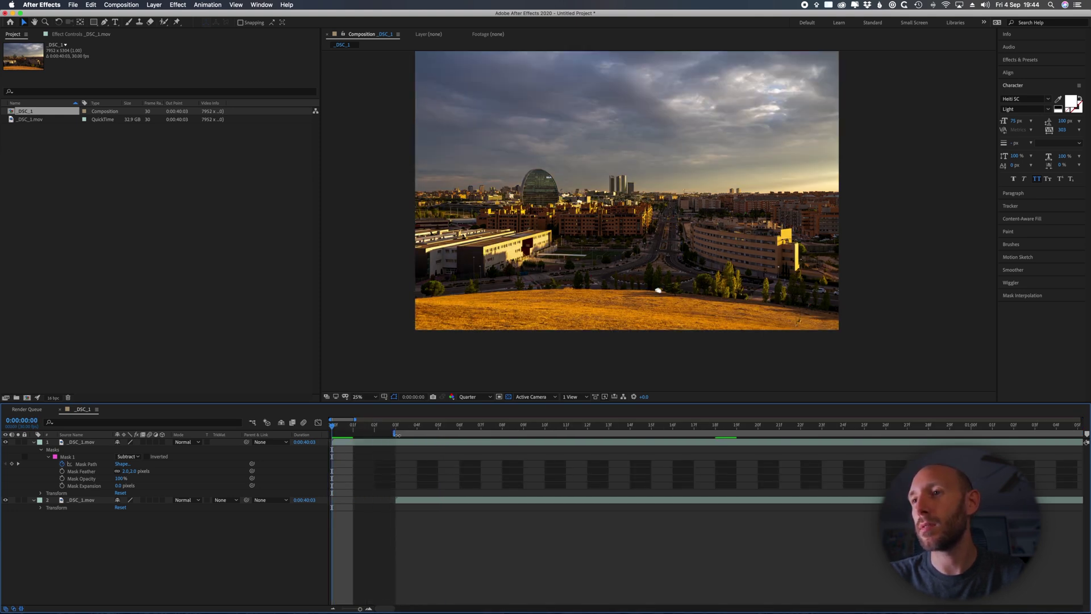
pyautogui.rightClick(431, 432)
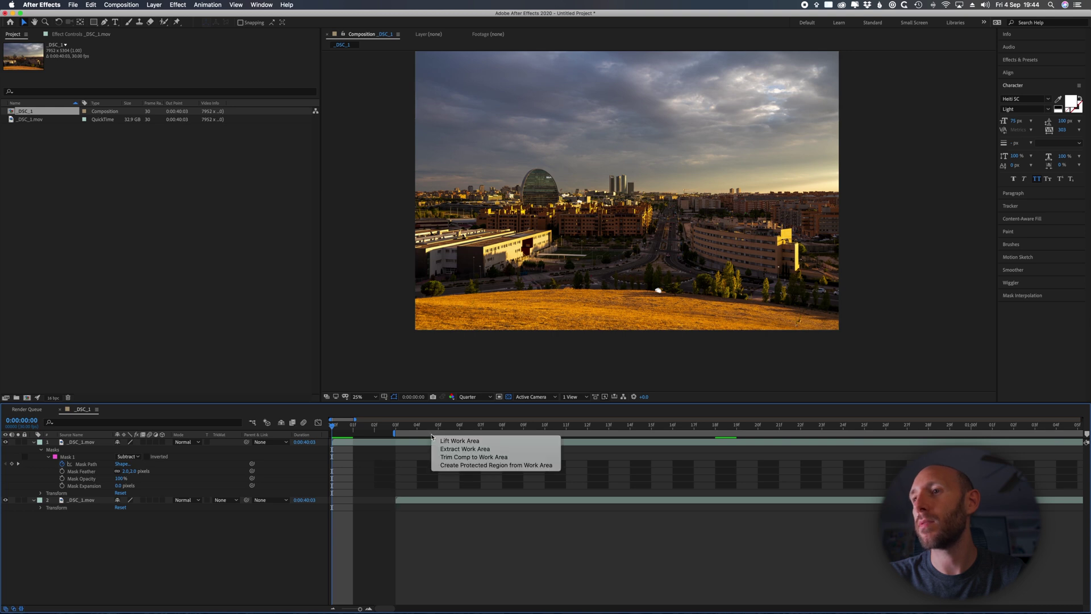
pyautogui.click(458, 457)
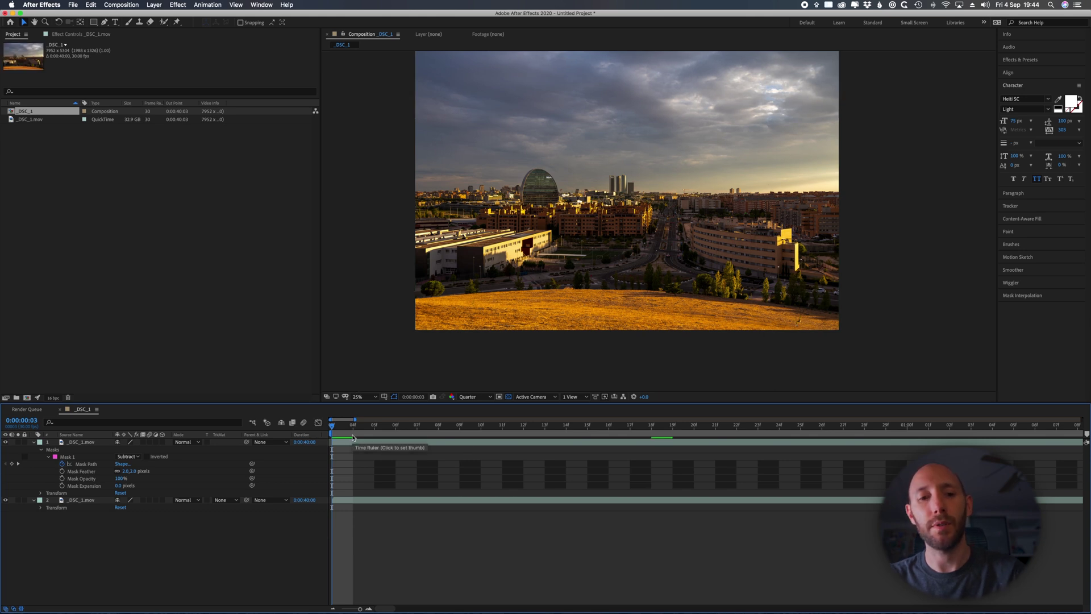
pyautogui.press(',')
pyautogui.press('.')
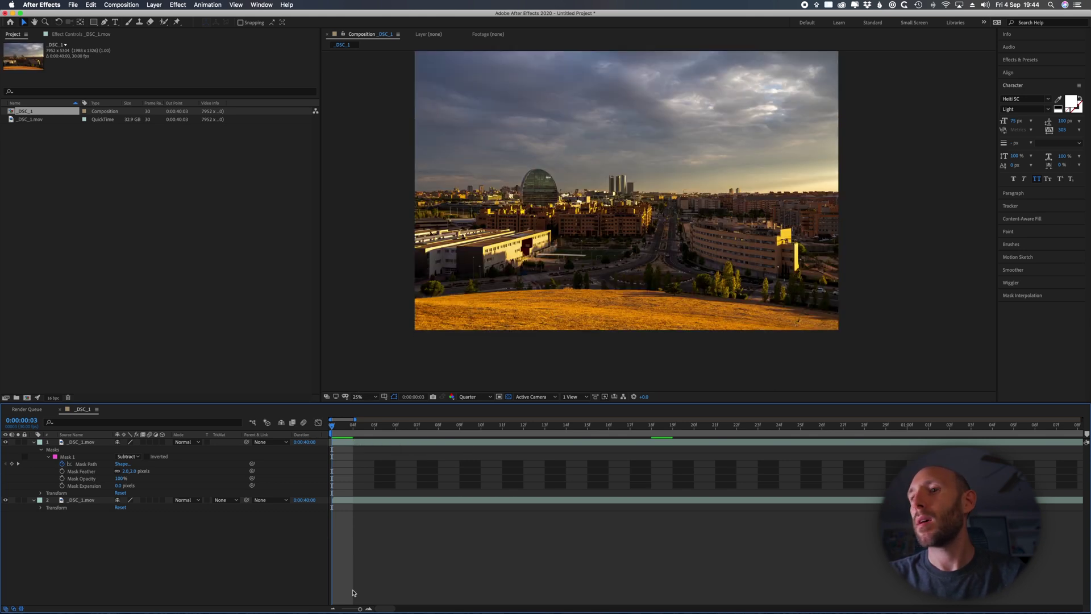
pyautogui.press(';')
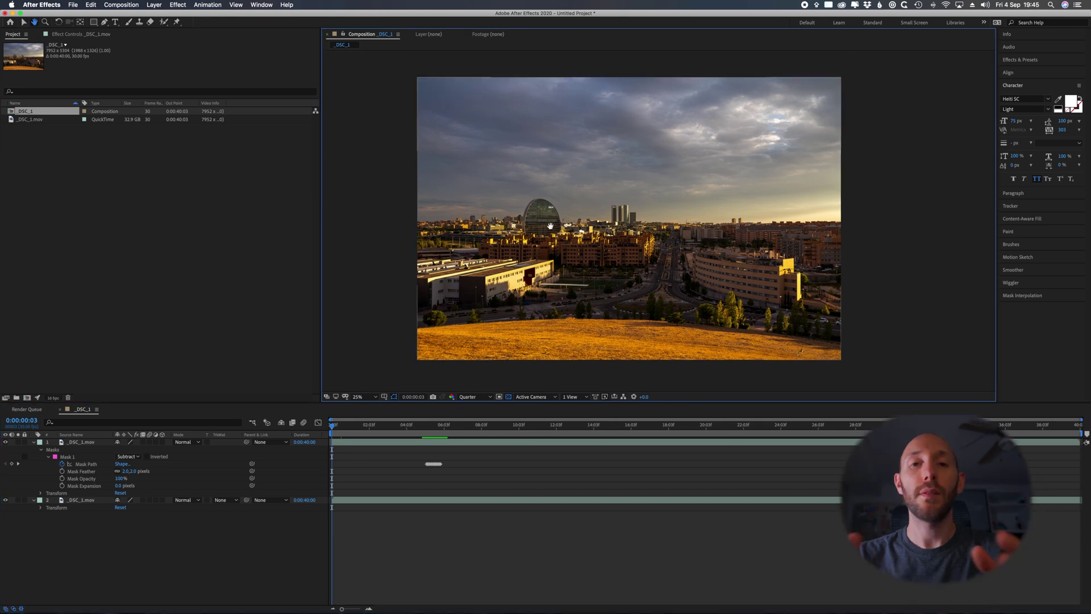
pyautogui.press('v')
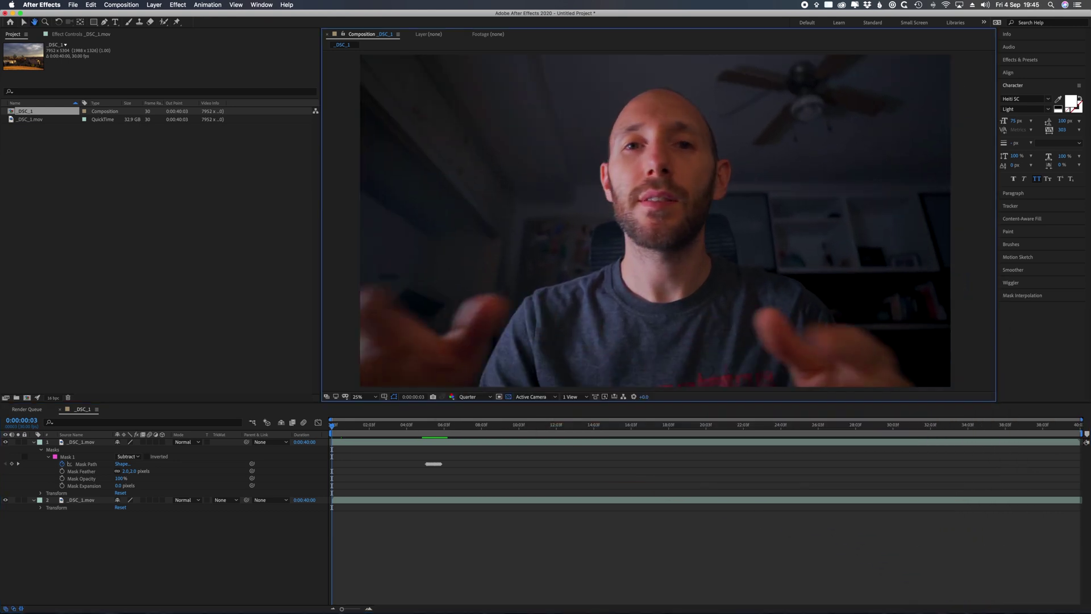